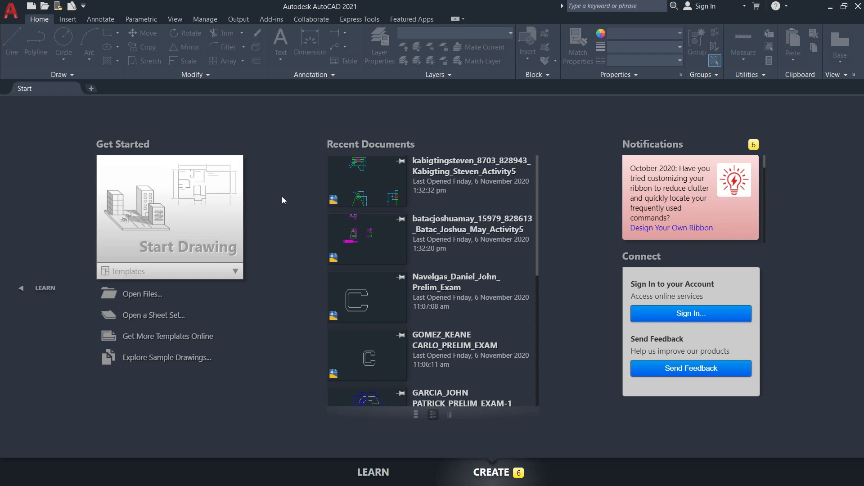
Start a new drawing, show the workspace selector, and switch the workspace to 3D Basics.
{"action": "left_click", "coordinate": [175, 222]}
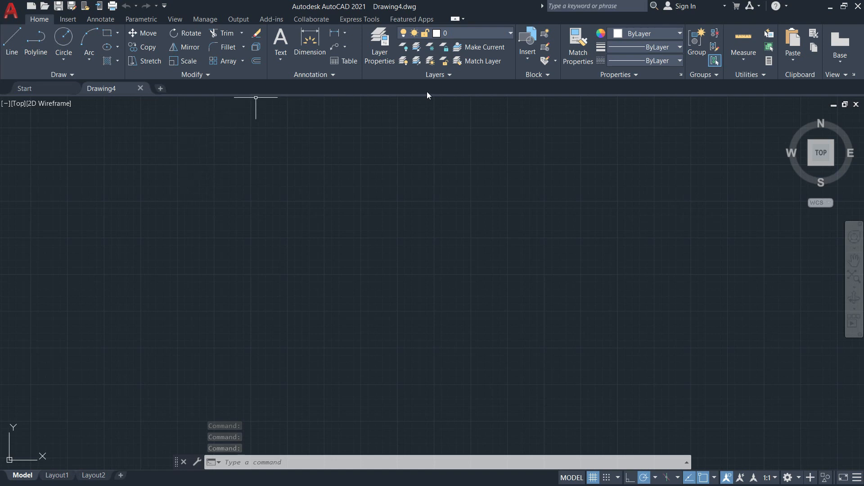
{"action": "left_click", "coordinate": [164, 6]}
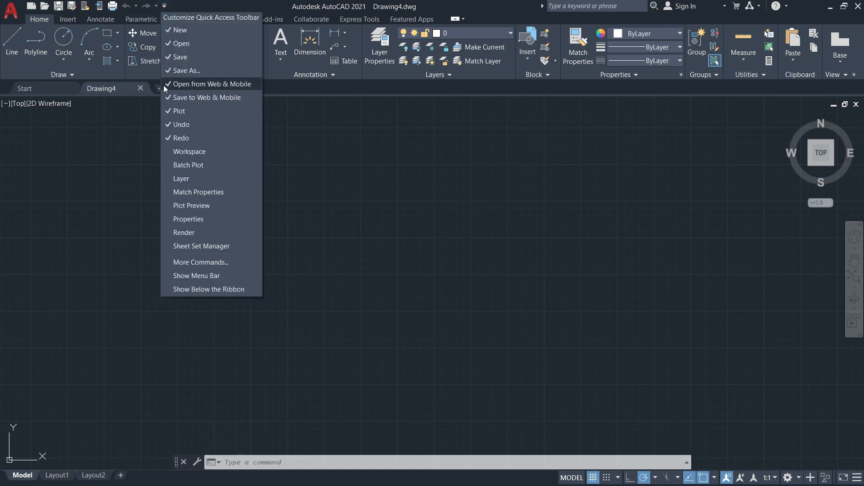
{"action": "left_click", "coordinate": [224, 153]}
{"action": "left_click", "coordinate": [249, 8]}
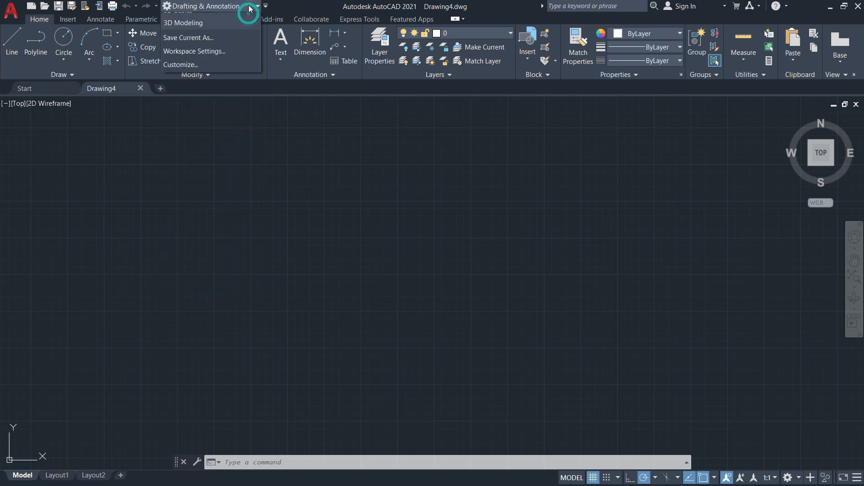
{"action": "left_click", "coordinate": [202, 33]}
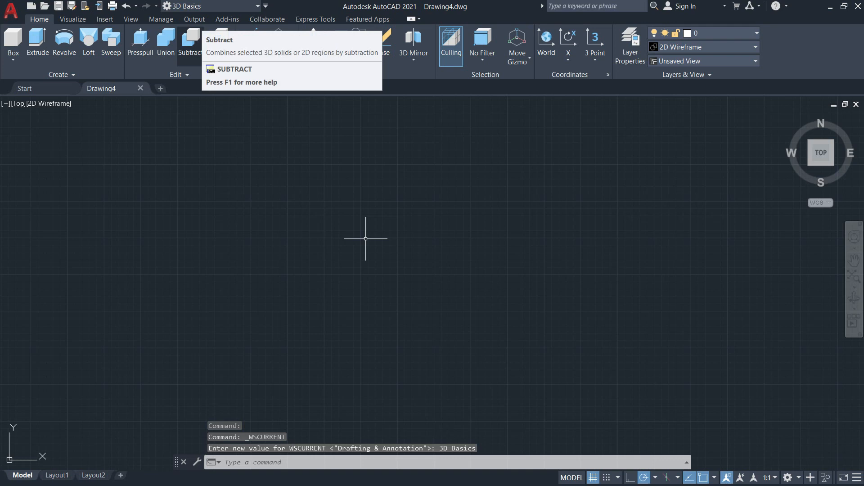
{"action": "left_click", "coordinate": [582, 215]}
{"action": "left_click", "coordinate": [248, 201]}
{"action": "key", "text": "Escape"}
{"action": "key", "text": "Escape"}
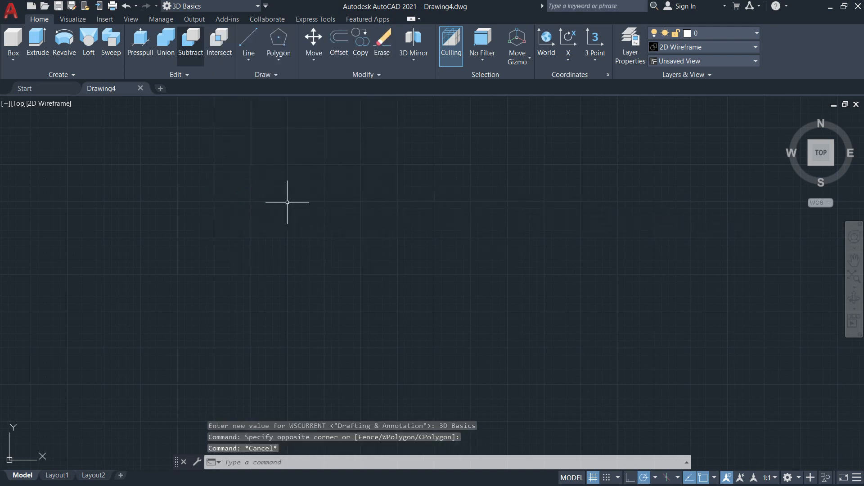
{"action": "key", "text": "Escape"}
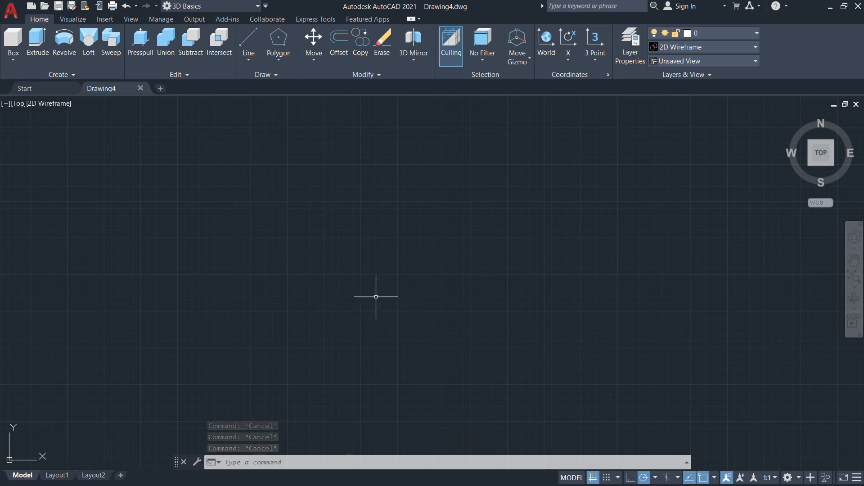
Set the drawing units' length precision to 0, keeping decimal lengths and millimeters.
{"action": "type", "text": "un"}
{"action": "key", "text": "Return"}
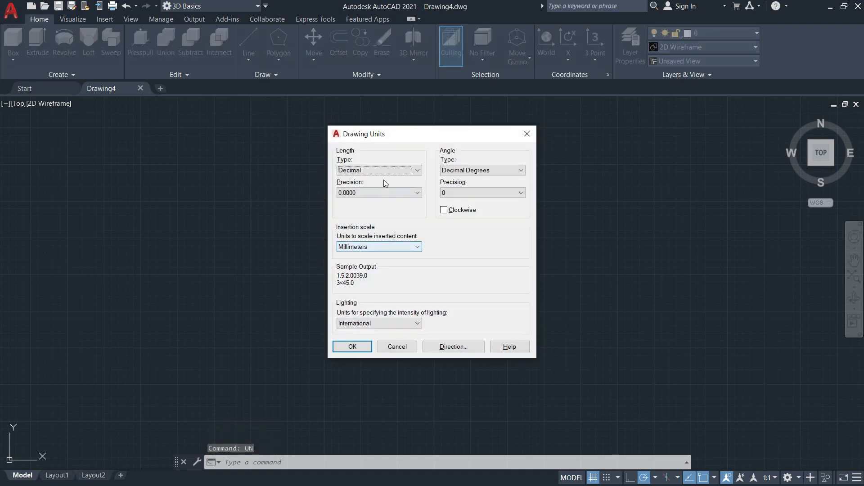
{"action": "left_click", "coordinate": [385, 193]}
{"action": "left_click", "coordinate": [383, 200]}
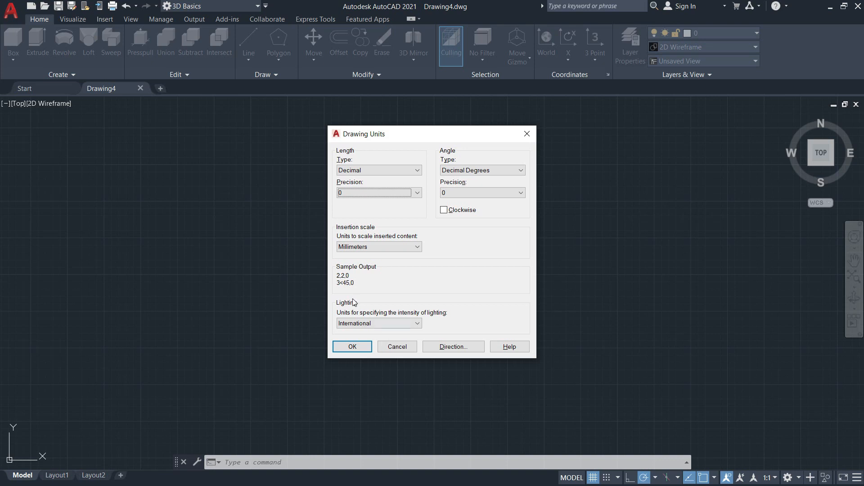
{"action": "left_click", "coordinate": [357, 348]}
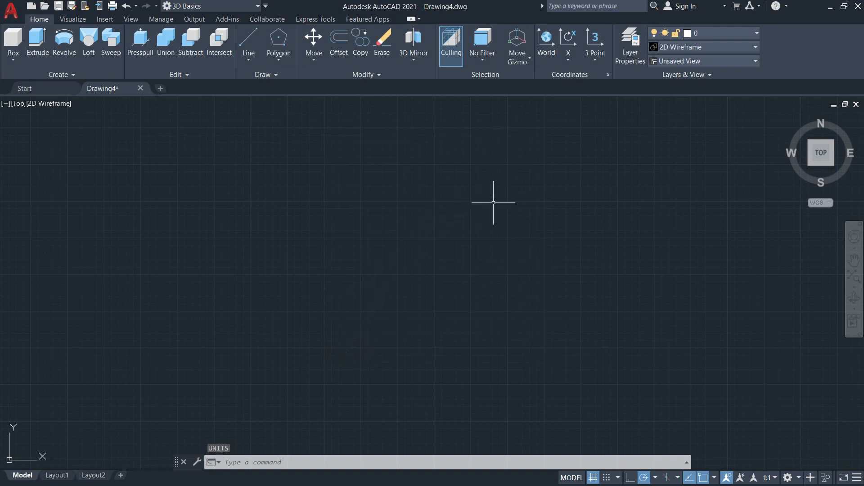
Create a new layer named 3D Model.
{"action": "type", "text": "lay"}
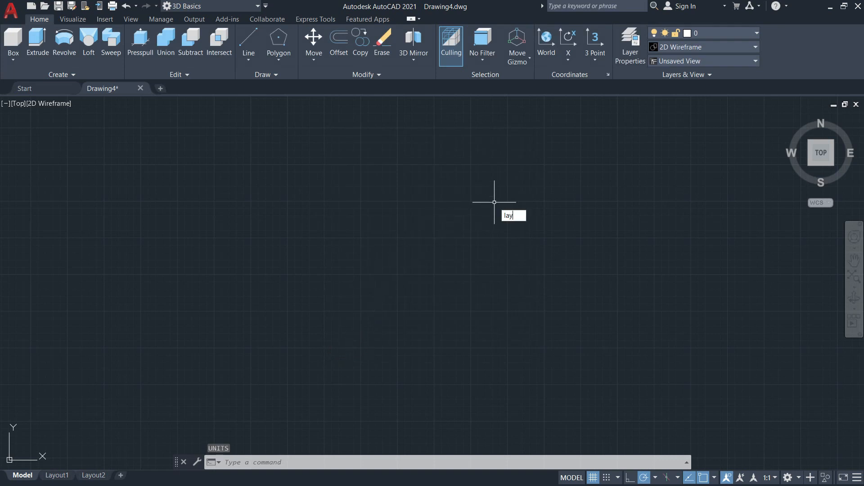
{"action": "type", "text": "er"}
{"action": "key", "text": "Return"}
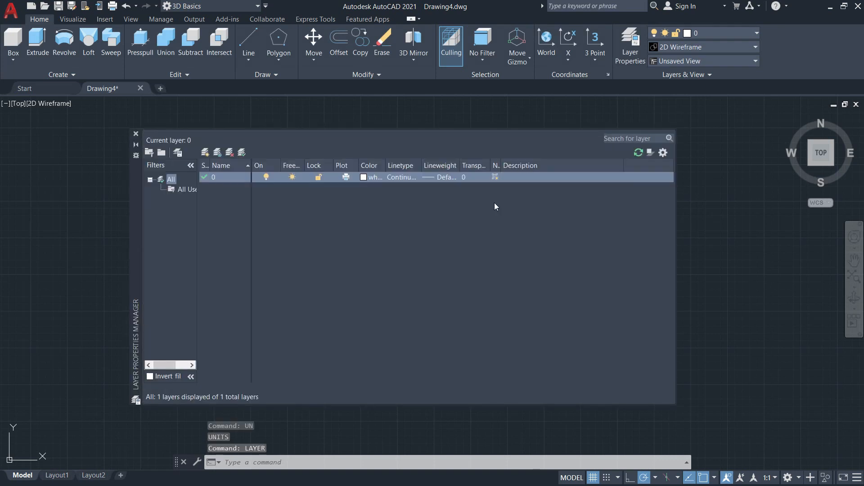
{"action": "left_click", "coordinate": [205, 153]}
{"action": "type", "text": "3D"}
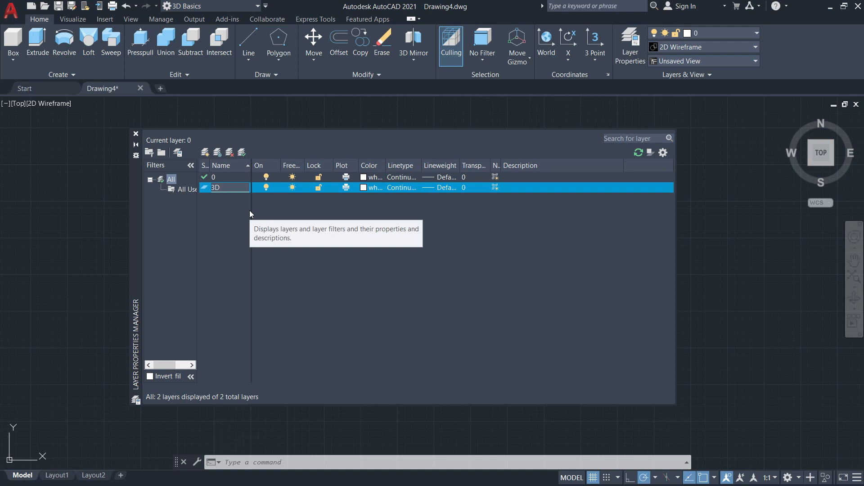
{"action": "type", "text": " Model"}
Set the 3D Model layer's color to index 61 and make it the current layer.
{"action": "left_click", "coordinate": [363, 188]}
{"action": "left_click", "coordinate": [377, 220]}
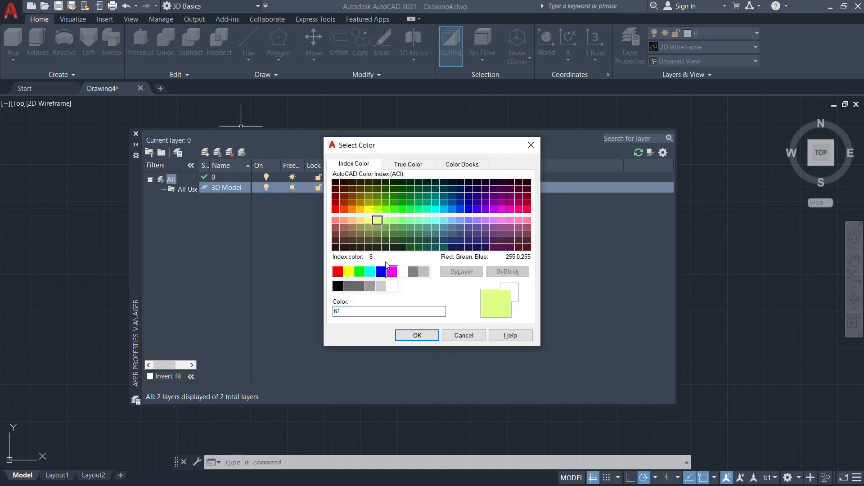
{"action": "left_click", "coordinate": [418, 335]}
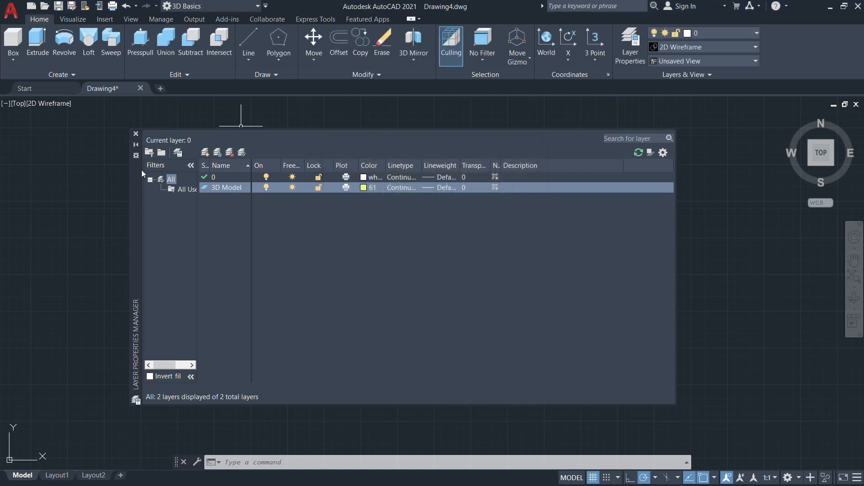
{"action": "left_click", "coordinate": [136, 134]}
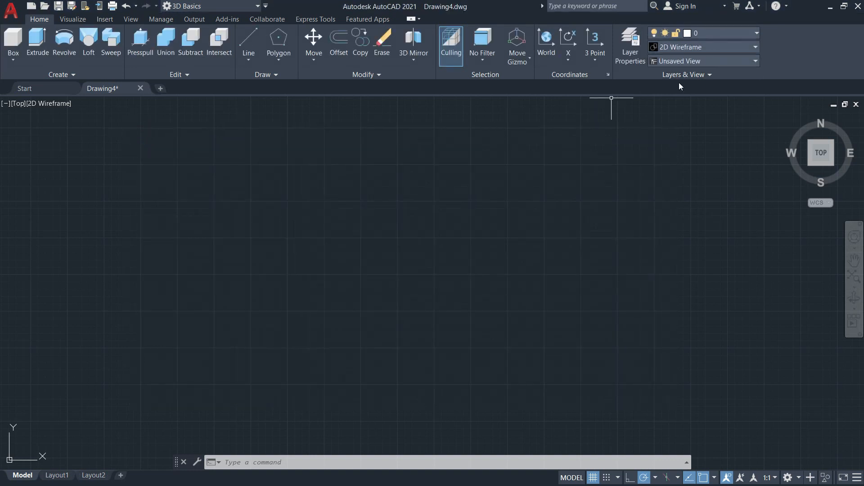
{"action": "left_click", "coordinate": [718, 35]}
{"action": "left_click", "coordinate": [706, 60]}
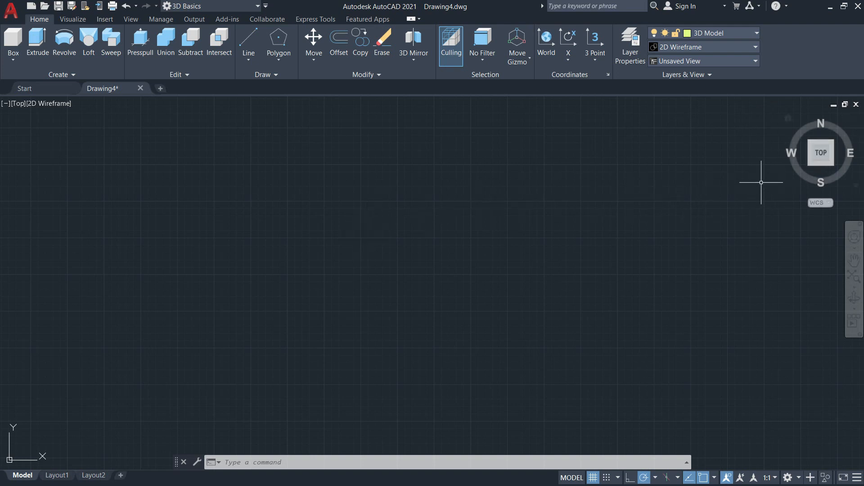
Set the model view to SE Isometric.
{"action": "left_click", "coordinate": [833, 164]}
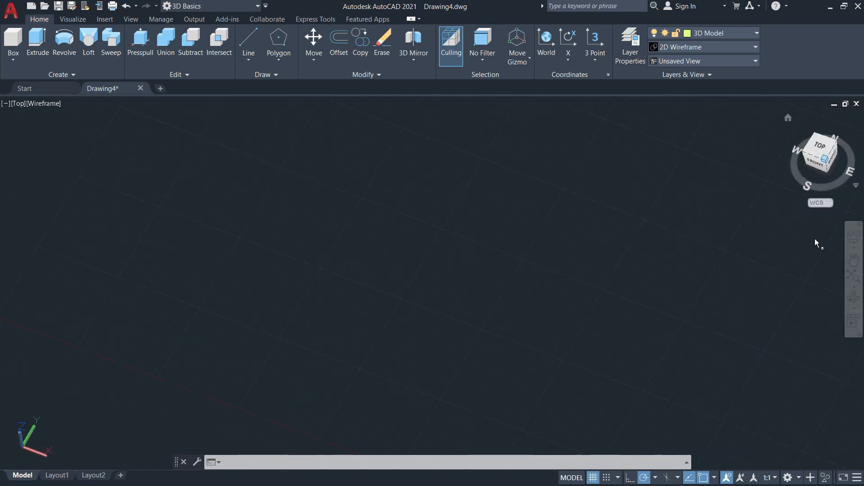
{"action": "left_click", "coordinate": [821, 144]}
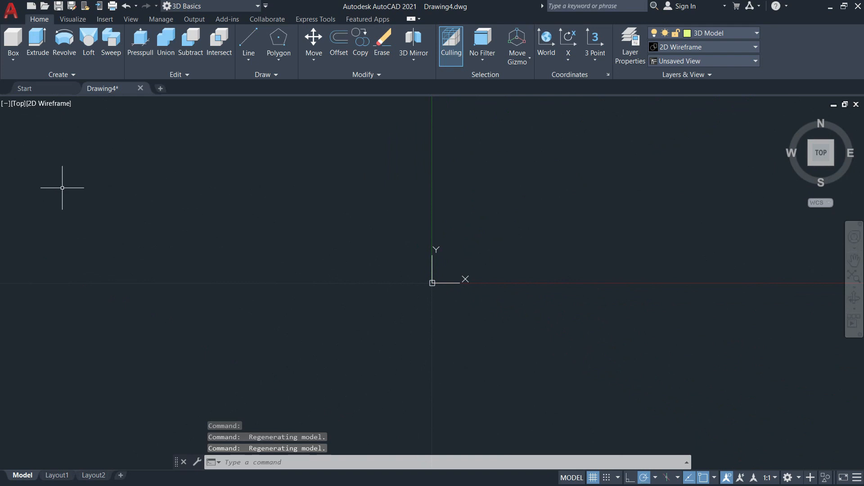
{"action": "left_click", "coordinate": [18, 104]}
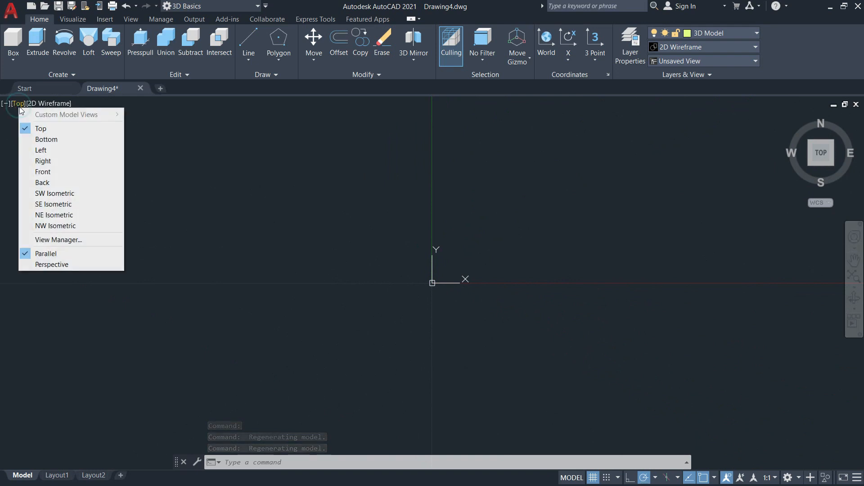
{"action": "left_click", "coordinate": [54, 205]}
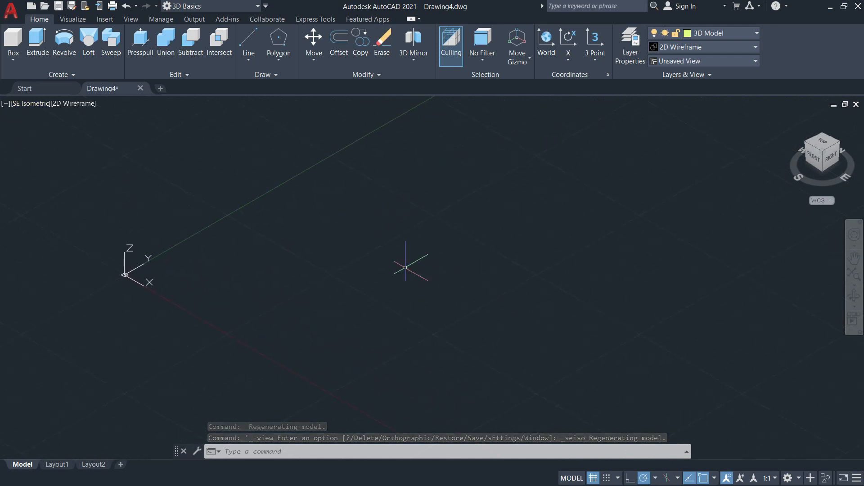
Start a solid box with a base of 42 mm along X by 80 mm along Y.
{"action": "left_click", "coordinate": [14, 60]}
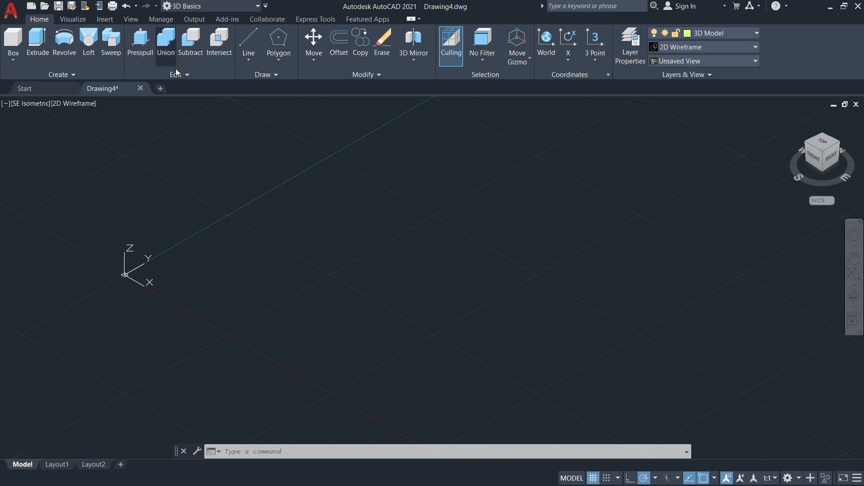
{"action": "middle_click_drag", "start_coordinate": [297, 194], "coordinate": [254, 234]}
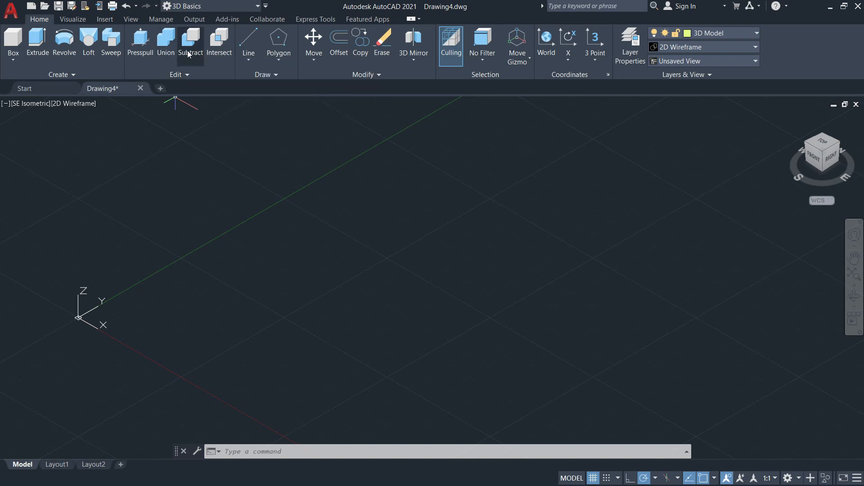
{"action": "left_click", "coordinate": [13, 61]}
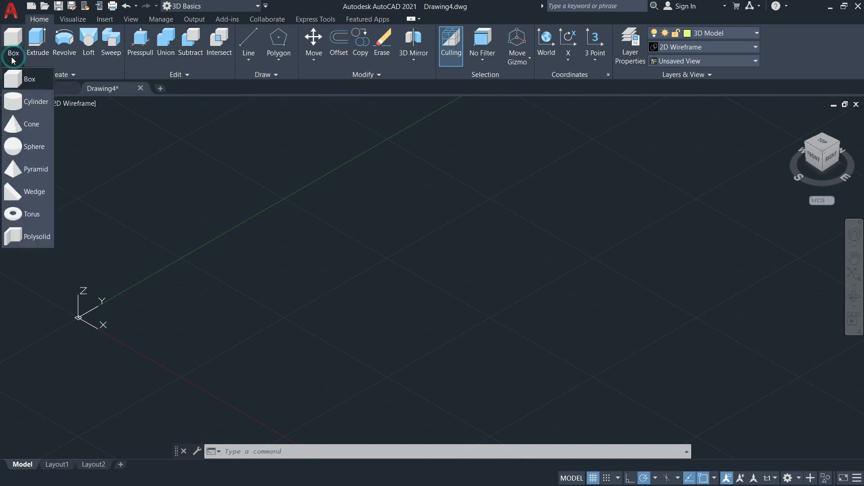
{"action": "left_click", "coordinate": [18, 80]}
{"action": "middle_click_drag", "start_coordinate": [303, 309], "coordinate": [193, 247]}
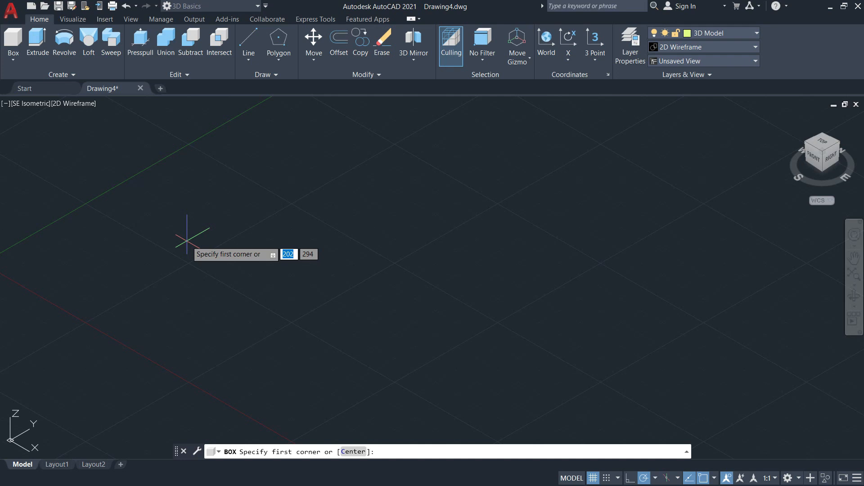
{"action": "middle_click_drag", "start_coordinate": [187, 241], "coordinate": [238, 256]}
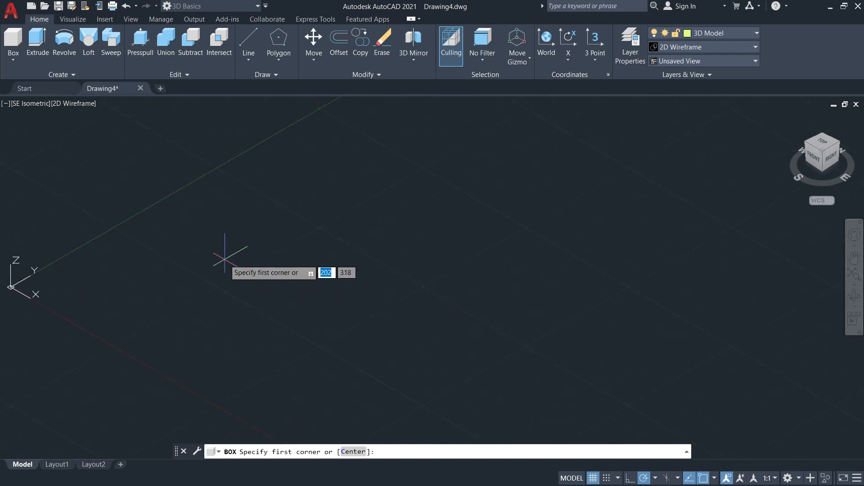
{"action": "left_click", "coordinate": [200, 259]}
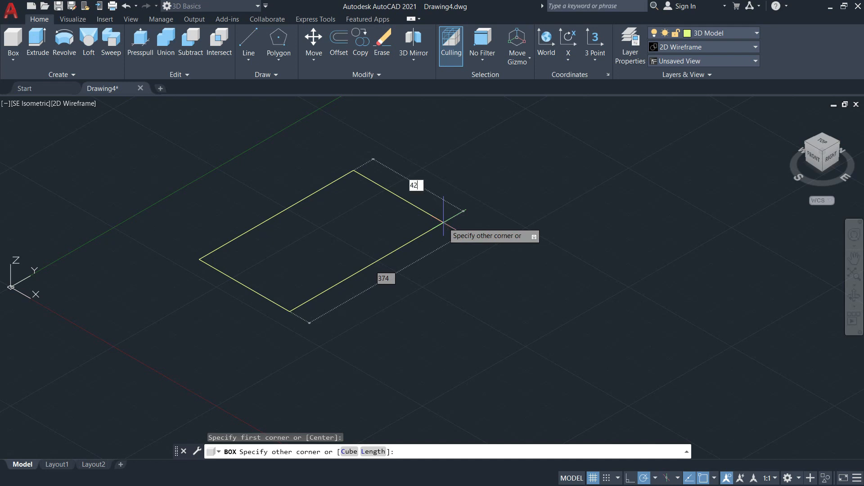
{"action": "key", "text": "Tab"}
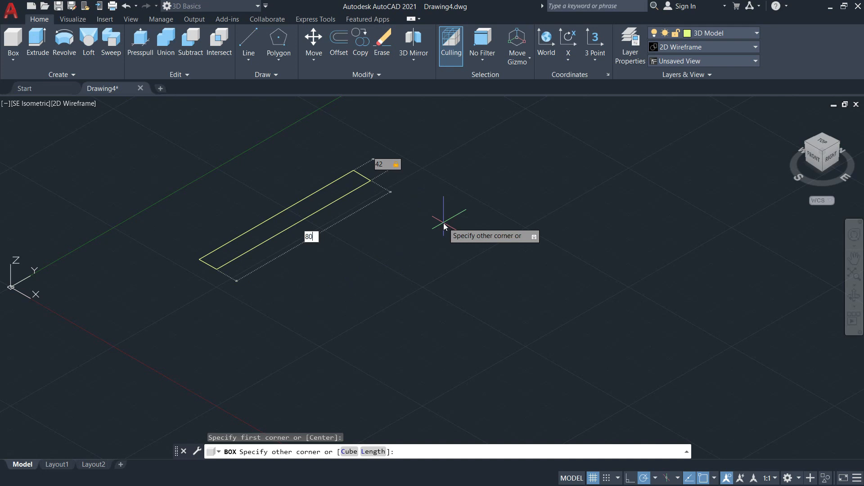
{"action": "type", "text": "80"}
{"action": "key", "text": "Return"}
Give the box a height of 48 mm upward from its base.
{"action": "scroll", "coordinate": [247, 206], "scroll_direction": "up", "scroll_amount": 8}
{"action": "middle_click_drag", "start_coordinate": [220, 237], "coordinate": [444, 107]}
{"action": "scroll", "coordinate": [436, 107], "scroll_direction": "down", "scroll_amount": 4}
{"action": "middle_click_drag", "start_coordinate": [396, 160], "coordinate": [404, 244]}
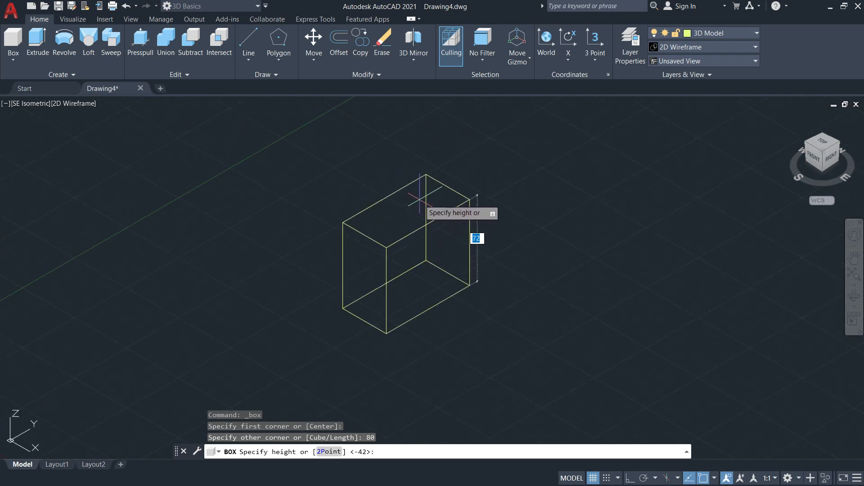
{"action": "type", "text": "4"}
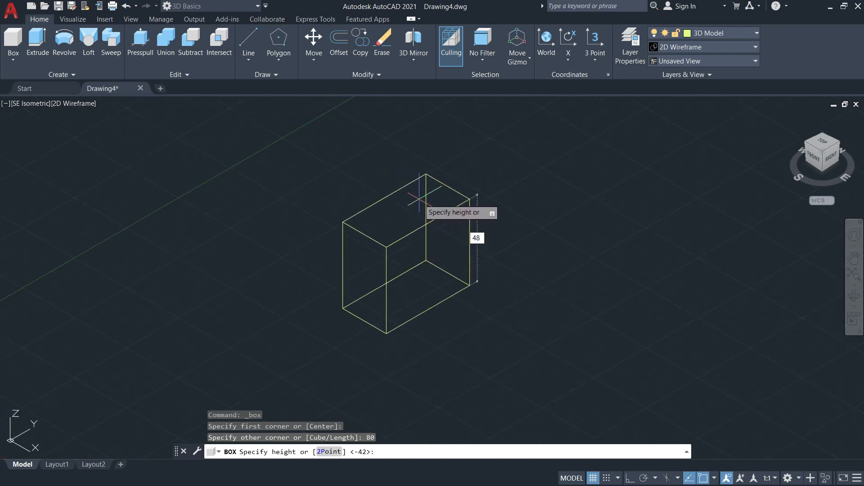
{"action": "type", "text": "8"}
{"action": "key", "text": "Return"}
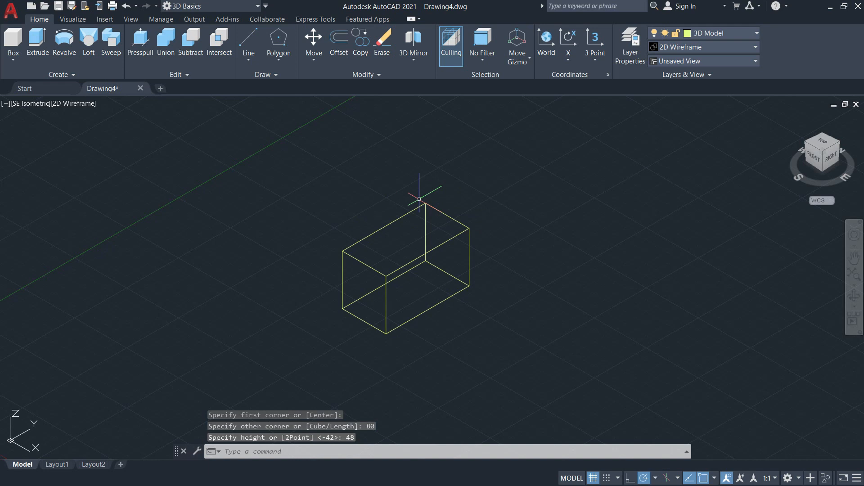
Display the box in the Shaded with edges visual style.
{"action": "scroll", "coordinate": [492, 241], "scroll_direction": "up", "scroll_amount": 4}
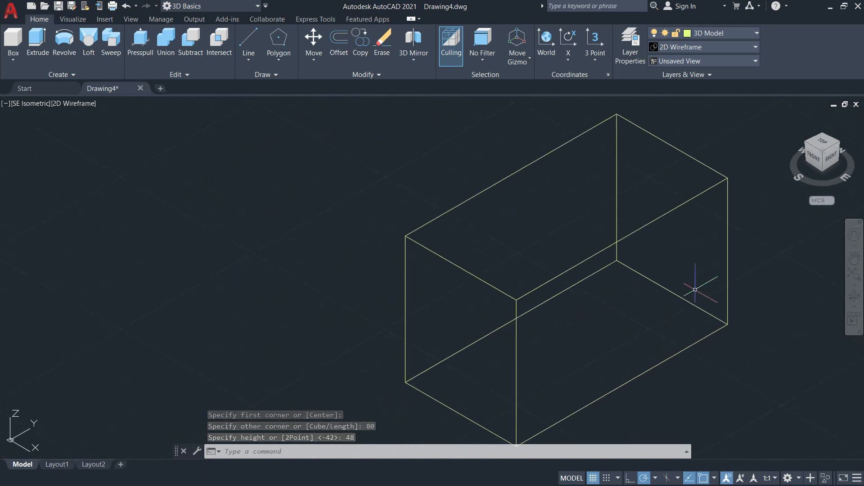
{"action": "left_click", "coordinate": [746, 52]}
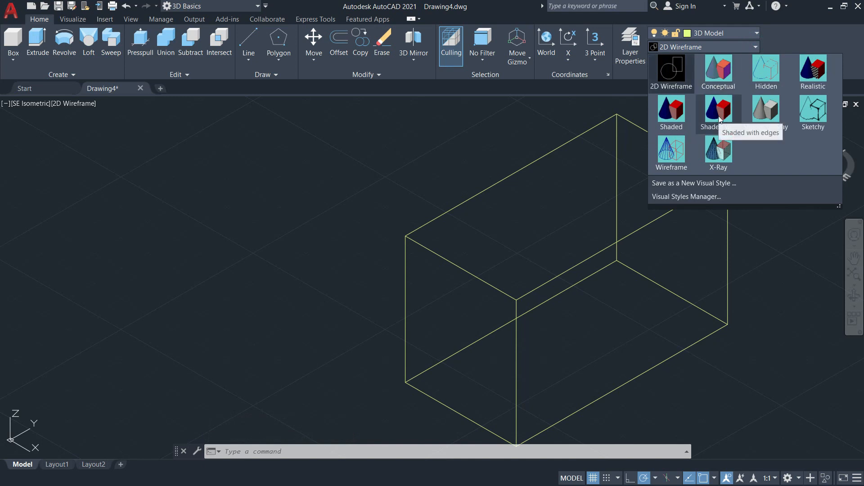
{"action": "left_click", "coordinate": [731, 45]}
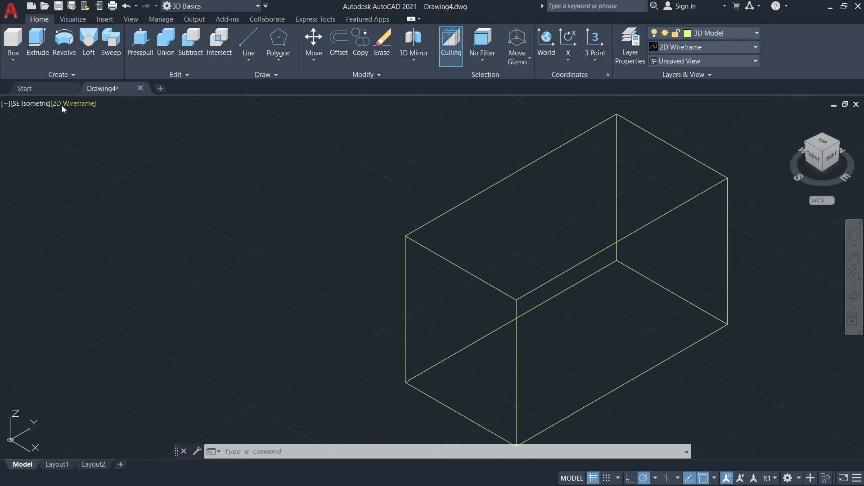
{"action": "left_click", "coordinate": [75, 104]}
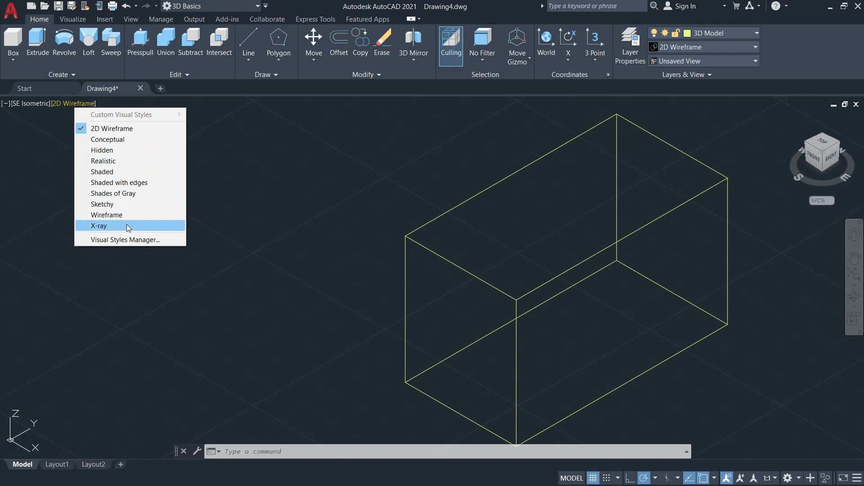
{"action": "left_click", "coordinate": [119, 183]}
{"action": "mouse_move", "coordinate": [457, 243]}
{"action": "middle_mouse_down"}
{"action": "mouse_move", "coordinate": [320, 172]}
{"action": "mouse_move", "coordinate": [334, 250]}
{"action": "middle_mouse_up"}
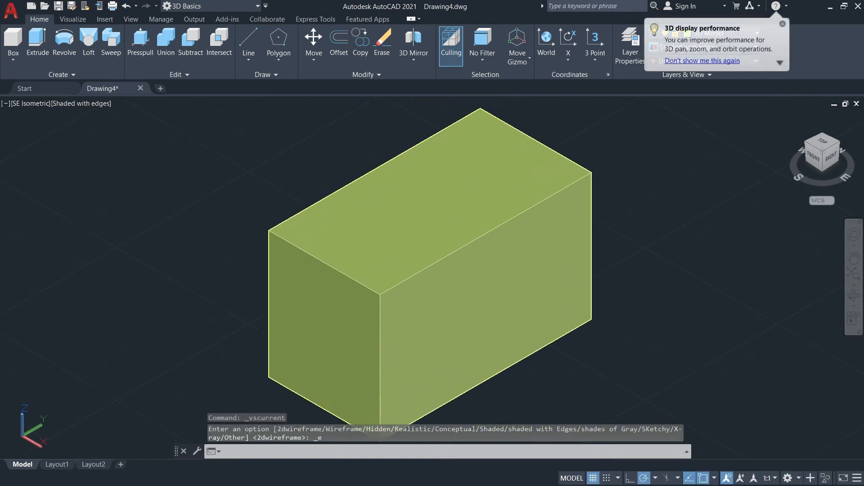
{"action": "mouse_move", "coordinate": [494, 229]}
{"action": "middle_mouse_down"}
{"action": "mouse_move", "coordinate": [548, 175]}
{"action": "mouse_move", "coordinate": [498, 210]}
{"action": "mouse_move", "coordinate": [483, 265]}
{"action": "mouse_move", "coordinate": [477, 251]}
{"action": "middle_mouse_up"}
{"action": "scroll", "coordinate": [496, 205], "scroll_direction": "down", "scroll_amount": 2}
{"action": "scroll", "coordinate": [496, 205], "scroll_direction": "up", "scroll_amount": 3}
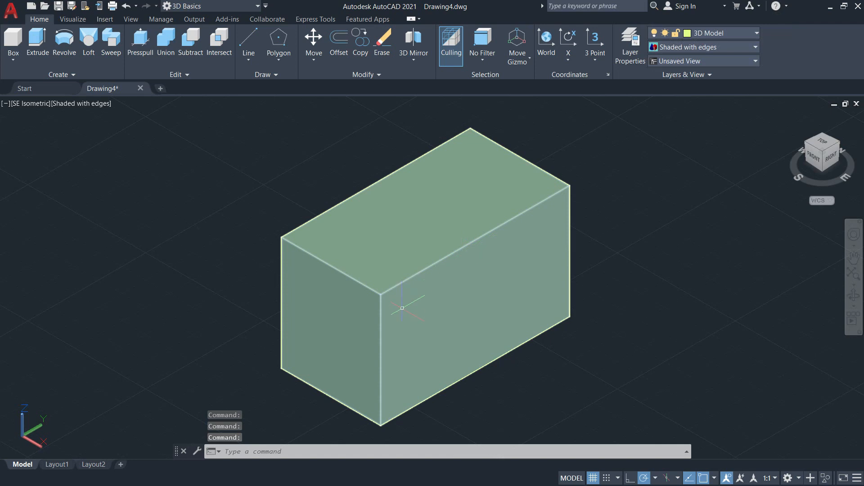
{"action": "middle_click_drag", "start_coordinate": [422, 307], "coordinate": [456, 276]}
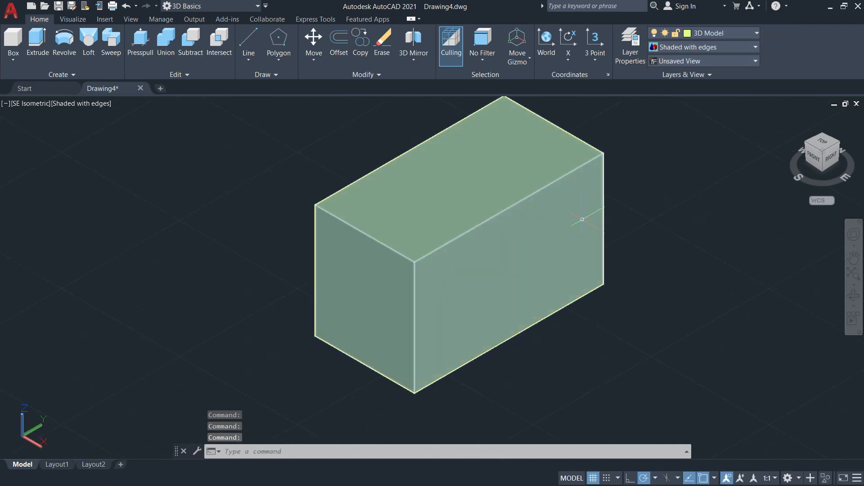
{"action": "scroll", "coordinate": [439, 262], "scroll_direction": "up", "scroll_amount": 3}
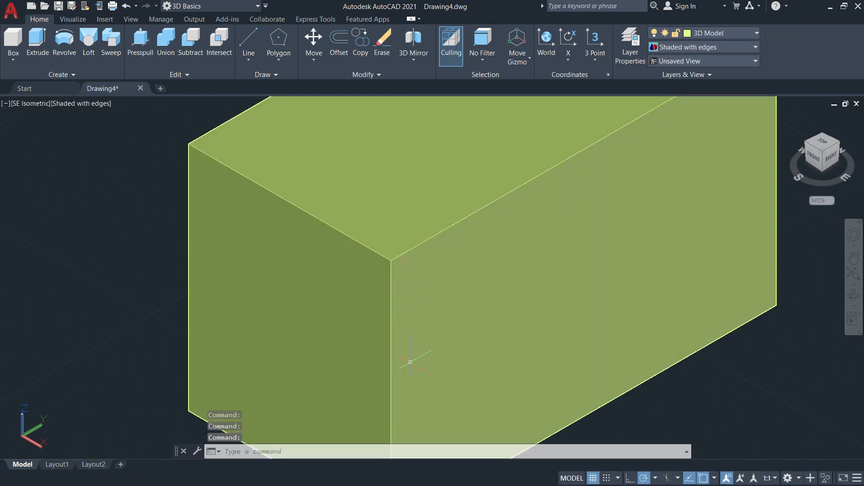
{"action": "scroll", "coordinate": [405, 352], "scroll_direction": "down", "scroll_amount": 2}
{"action": "scroll", "coordinate": [476, 276], "scroll_direction": "down", "scroll_amount": 3}
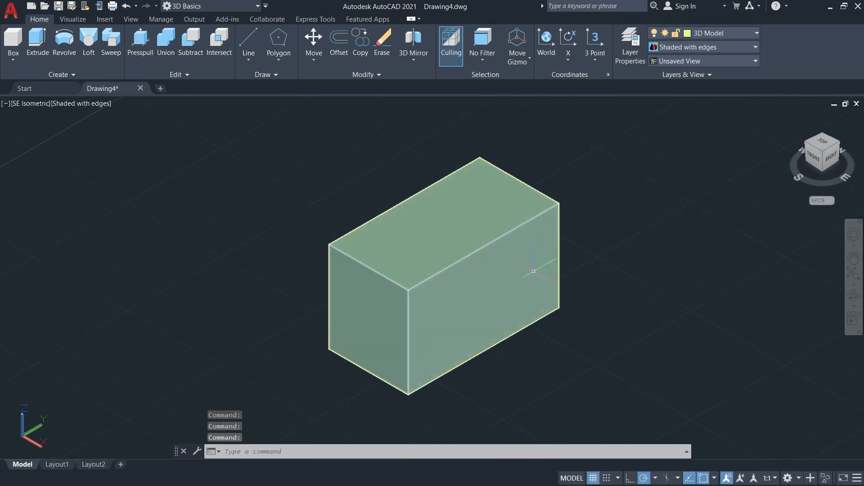
{"action": "left_click", "coordinate": [13, 60]}
{"action": "left_click", "coordinate": [31, 88]}
{"action": "scroll", "coordinate": [356, 297], "scroll_direction": "up", "scroll_amount": 4}
{"action": "middle_click_drag", "start_coordinate": [356, 297], "coordinate": [288, 275]}
{"action": "middle_click_drag", "start_coordinate": [441, 250], "coordinate": [372, 269]}
{"action": "scroll", "coordinate": [399, 293], "scroll_direction": "down", "scroll_amount": 4}
{"action": "scroll", "coordinate": [377, 248], "scroll_direction": "up", "scroll_amount": 4}
{"action": "scroll", "coordinate": [390, 260], "scroll_direction": "down", "scroll_amount": 2}
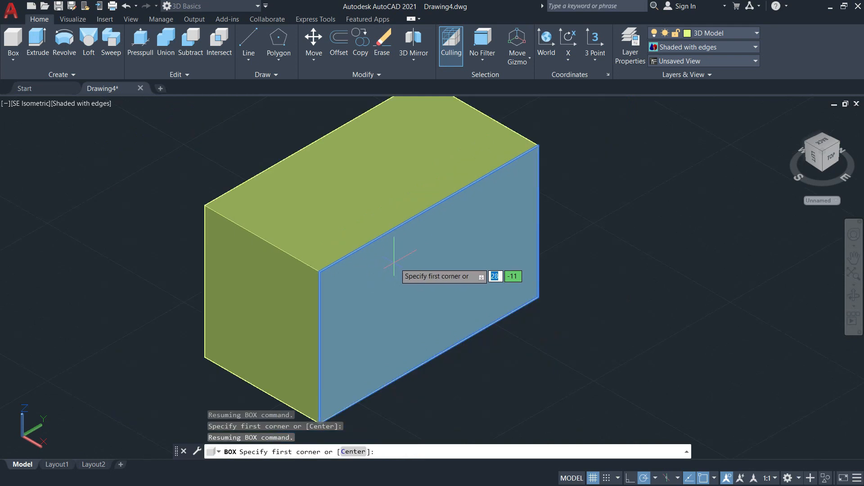
{"action": "scroll", "coordinate": [373, 286], "scroll_direction": "up", "scroll_amount": 2}
{"action": "middle_click_drag", "start_coordinate": [373, 286], "coordinate": [469, 288]}
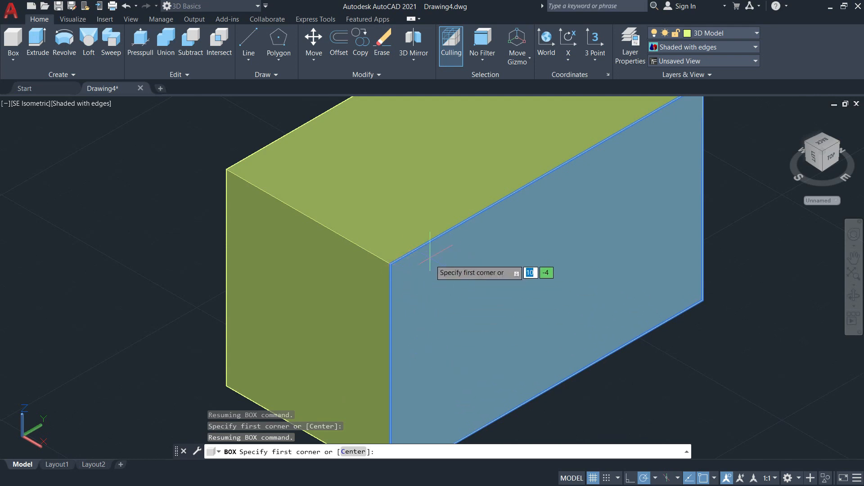
{"action": "middle_click_drag", "start_coordinate": [603, 233], "coordinate": [546, 299]}
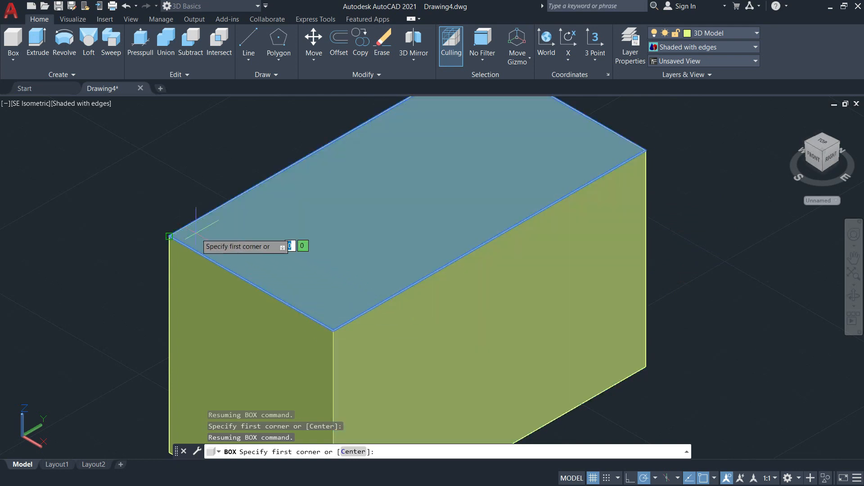
{"action": "scroll", "coordinate": [407, 309], "scroll_direction": "down", "scroll_amount": 2}
{"action": "scroll", "coordinate": [399, 306], "scroll_direction": "up", "scroll_amount": 3}
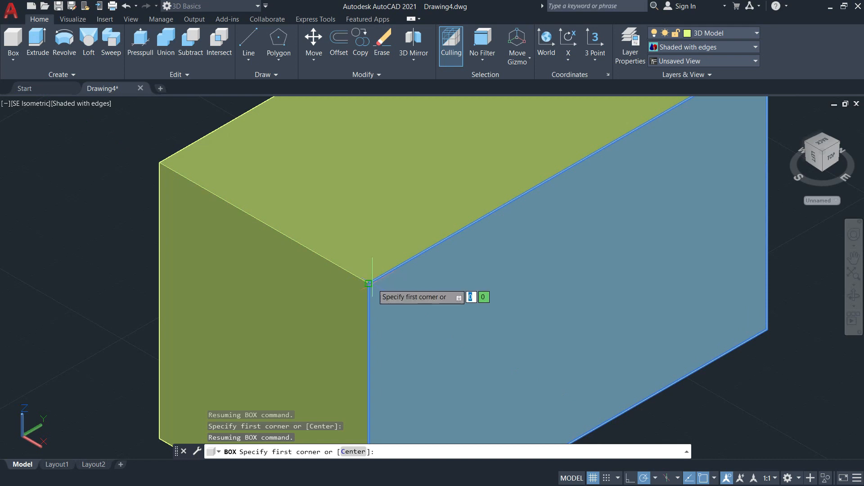
{"action": "key", "text": "Escape"}
{"action": "key", "text": "Escape"}
{"action": "key", "text": "Escape"}
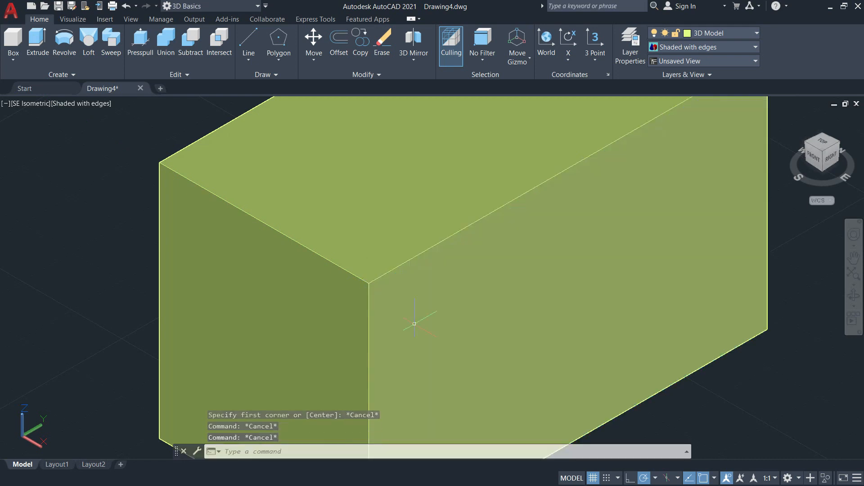
Check which object snap modes are active in the drafting settings and accept them.
{"action": "type", "text": "os"}
{"action": "key", "text": "Return"}
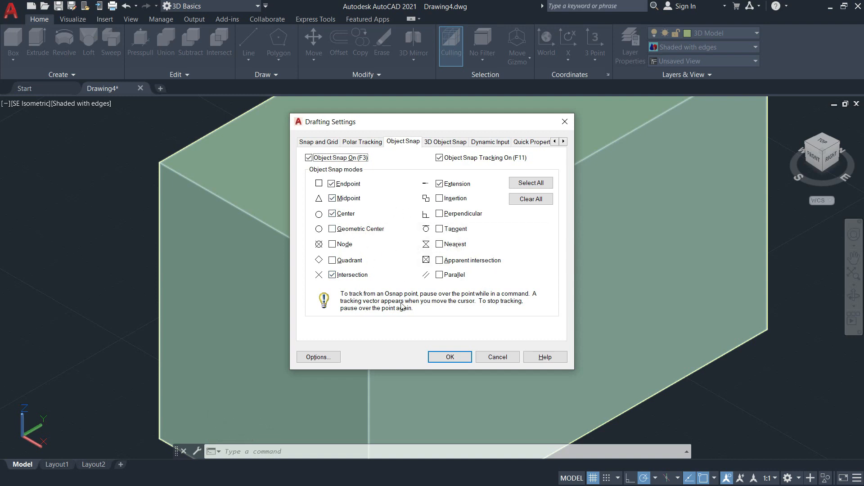
{"action": "left_click", "coordinate": [450, 357]}
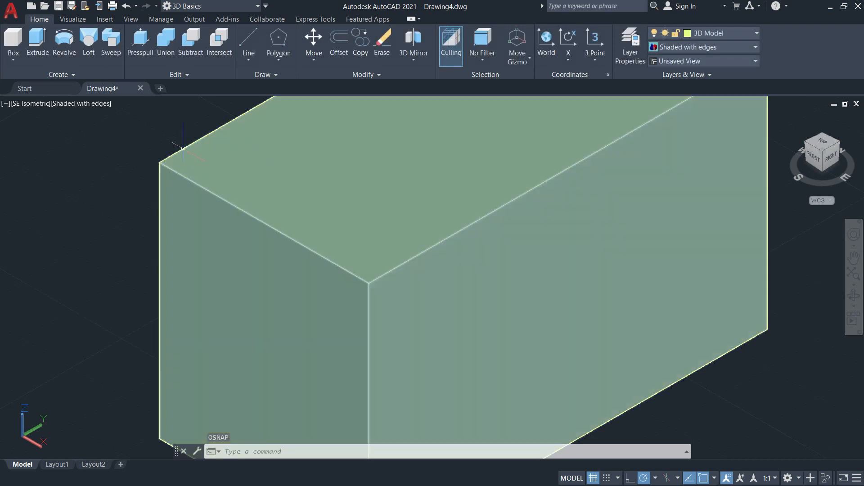
Start a box on the block's right side face from its upper front corner, with a base 15 mm along the top edge by 30 mm down.
{"action": "left_click", "coordinate": [18, 57]}
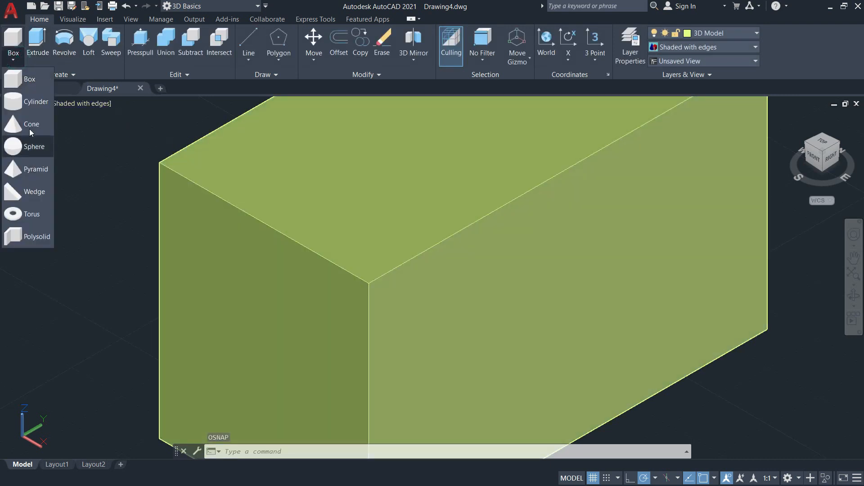
{"action": "left_click", "coordinate": [14, 85]}
{"action": "scroll", "coordinate": [364, 229], "scroll_direction": "up", "scroll_amount": 3}
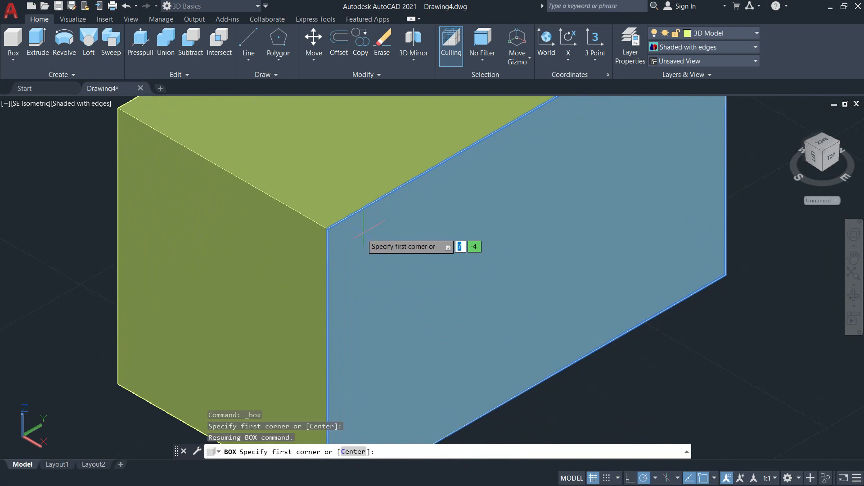
{"action": "scroll", "coordinate": [364, 230], "scroll_direction": "down", "scroll_amount": 3}
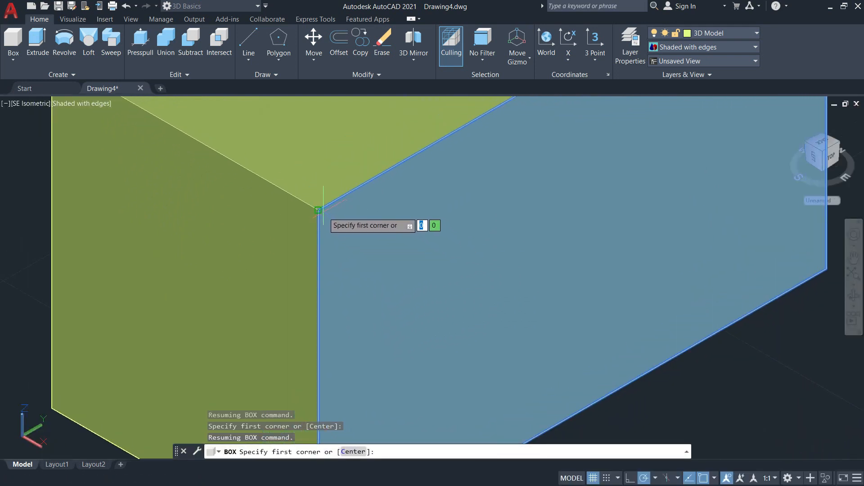
{"action": "left_click", "coordinate": [319, 210]}
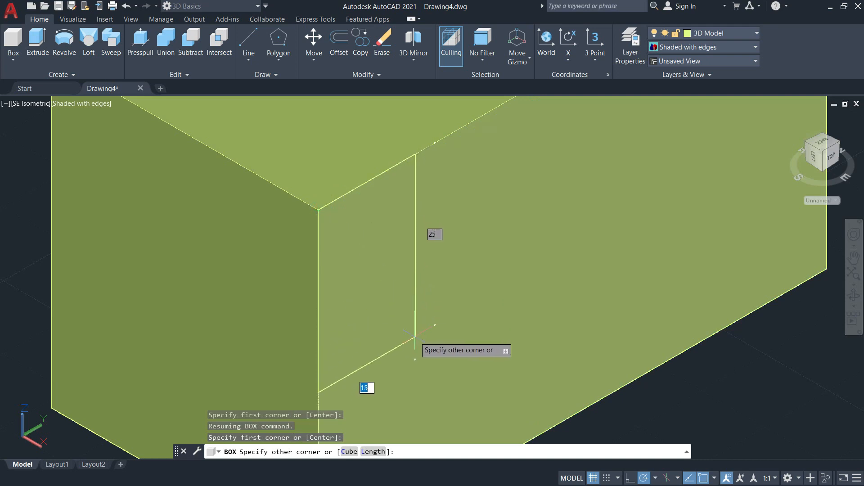
{"action": "scroll", "coordinate": [415, 337], "scroll_direction": "down", "scroll_amount": 2}
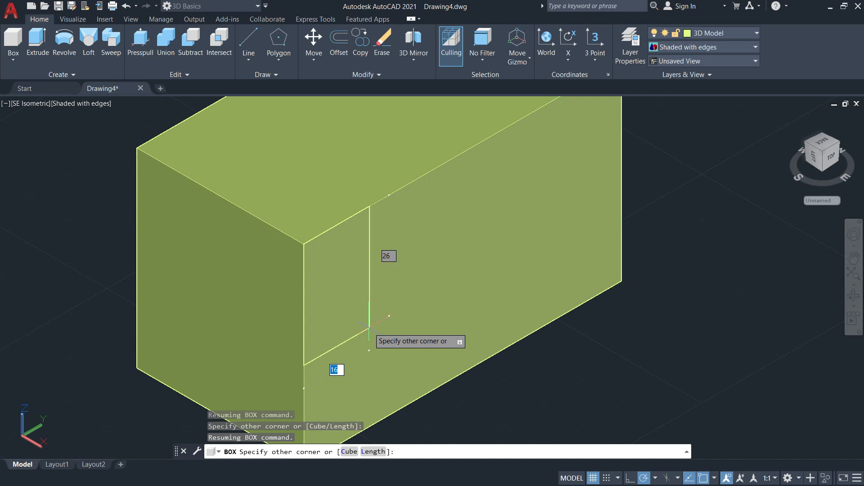
{"action": "type", "text": "15"}
{"action": "key", "text": "Tab"}
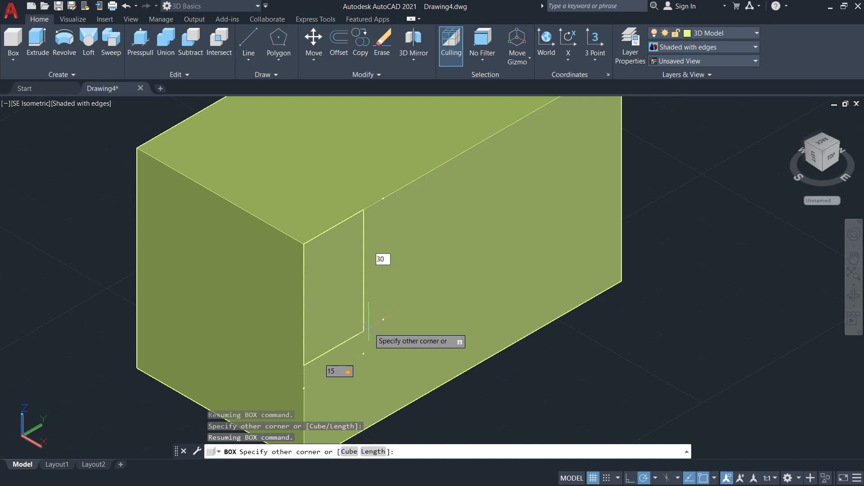
{"action": "key", "text": "Return"}
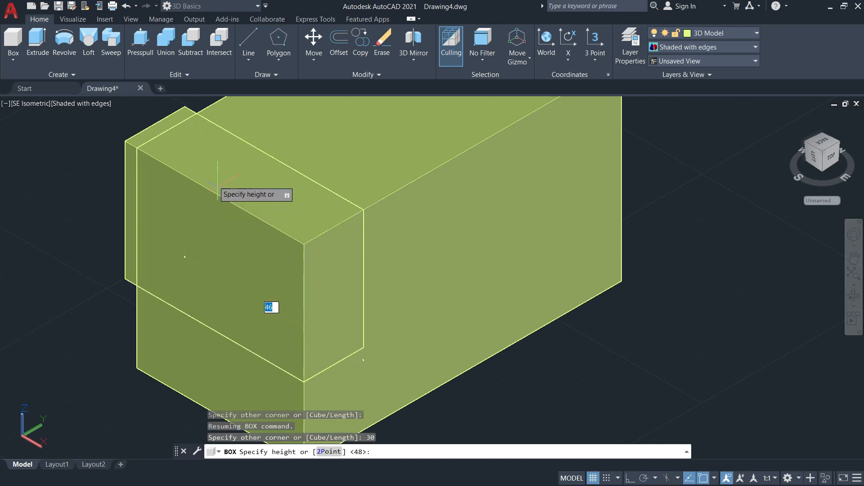
Give the front corner box a height of 42 mm, running inward across the block's width.
{"action": "scroll", "coordinate": [178, 200], "scroll_direction": "down", "scroll_amount": 5}
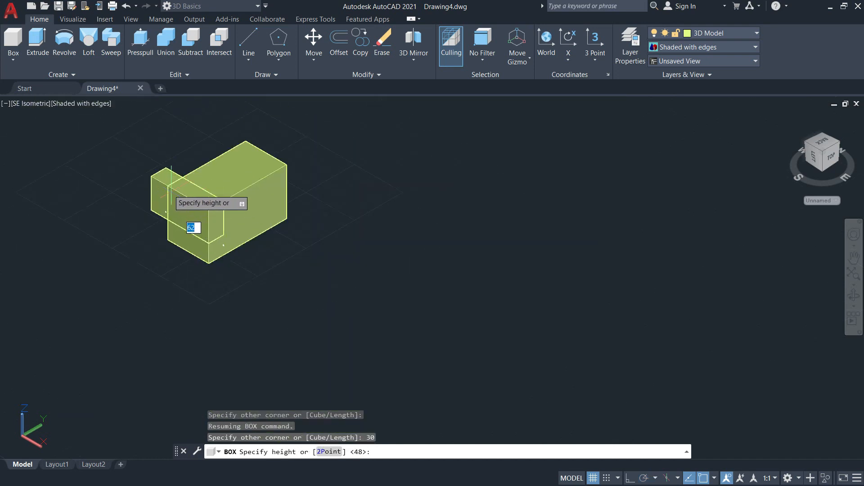
{"action": "middle_click_drag", "start_coordinate": [178, 201], "coordinate": [333, 288]}
{"action": "scroll", "coordinate": [295, 266], "scroll_direction": "up", "scroll_amount": 3}
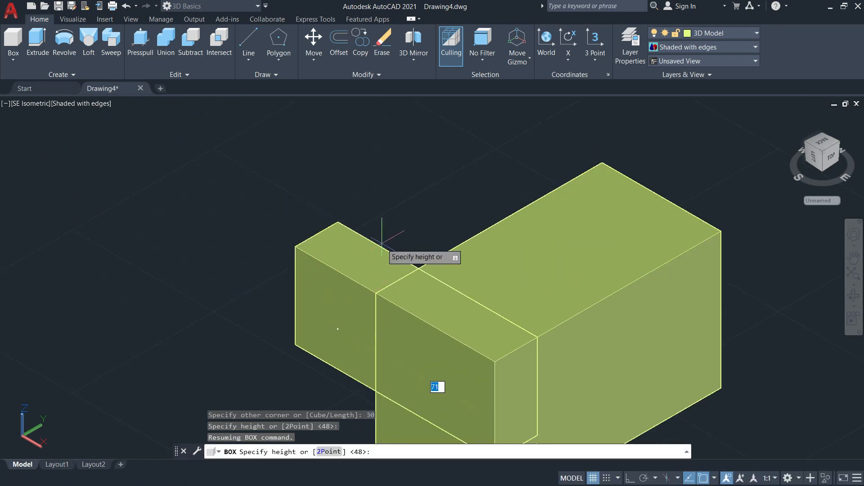
{"action": "middle_click_drag", "start_coordinate": [383, 248], "coordinate": [281, 184]}
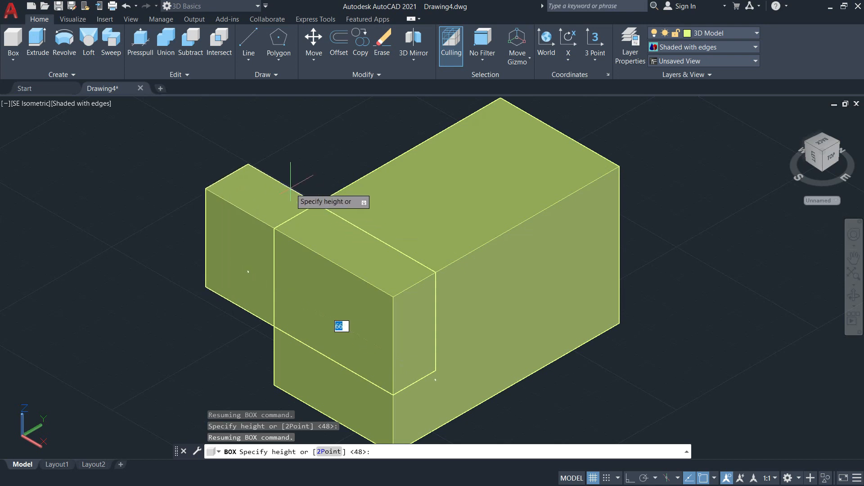
{"action": "key", "text": "Return"}
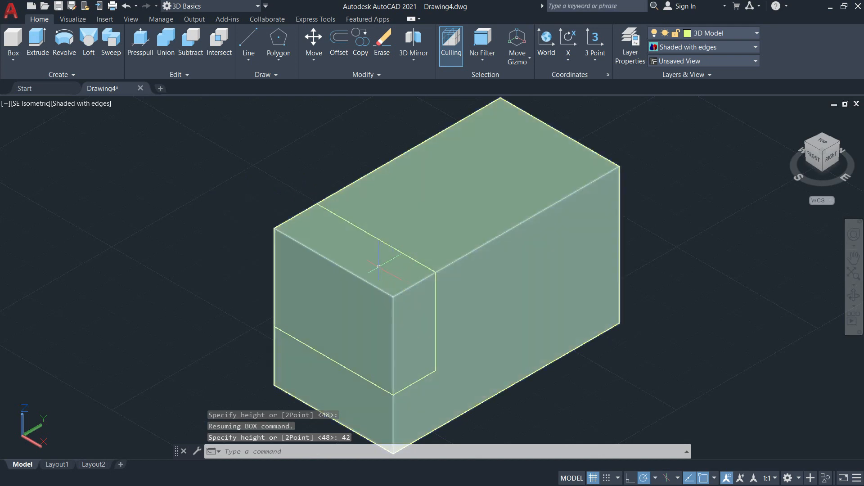
{"action": "left_click", "coordinate": [441, 238]}
{"action": "key", "text": "Escape"}
{"action": "left_click", "coordinate": [407, 310]}
{"action": "key", "text": "Escape"}
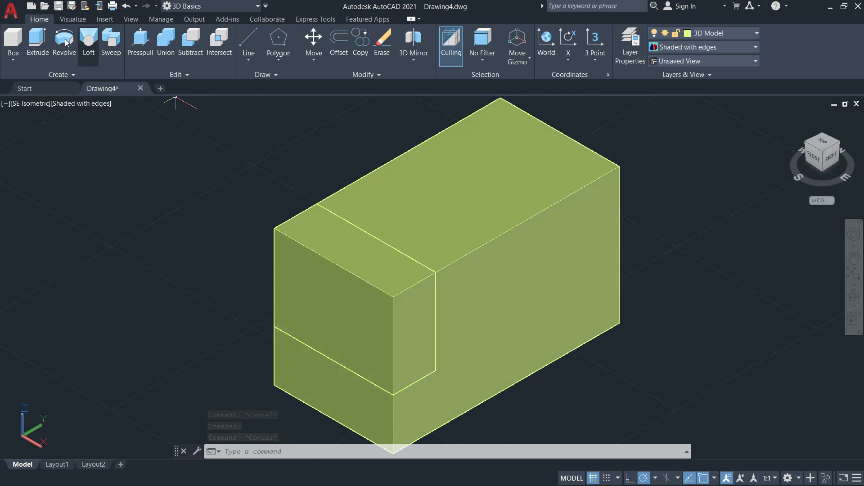
Start another box on the right side face from its upper rear corner, with a base 15 mm along the top edge by 30 mm down.
{"action": "left_click", "coordinate": [13, 59]}
{"action": "left_click", "coordinate": [28, 83]}
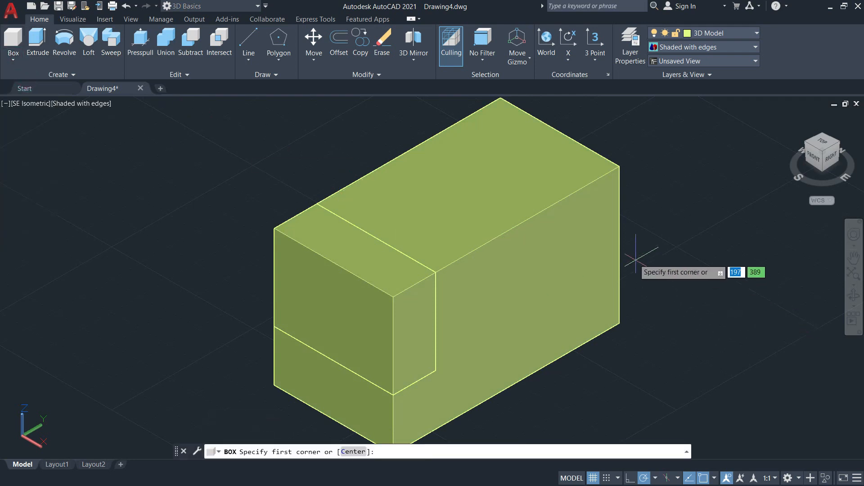
{"action": "scroll", "coordinate": [594, 236], "scroll_direction": "up", "scroll_amount": 4}
{"action": "middle_click_drag", "start_coordinate": [601, 214], "coordinate": [508, 277]}
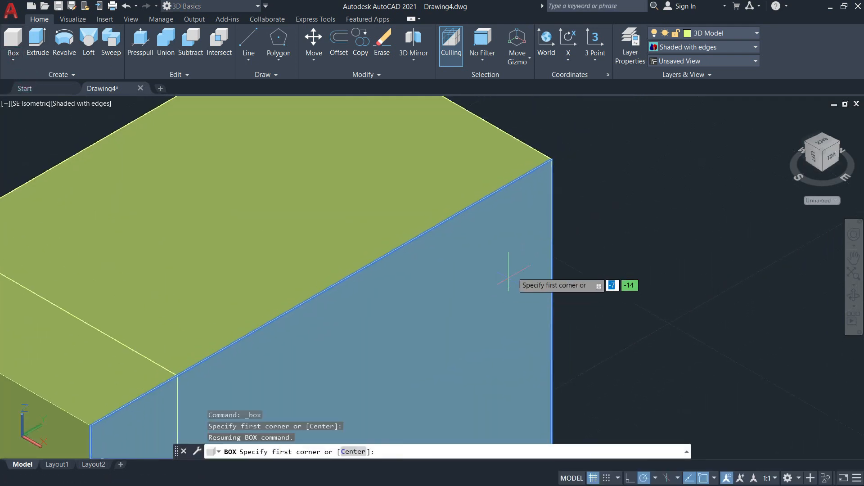
{"action": "left_click", "coordinate": [551, 161]}
{"action": "middle_click_drag", "start_coordinate": [501, 346], "coordinate": [454, 306]}
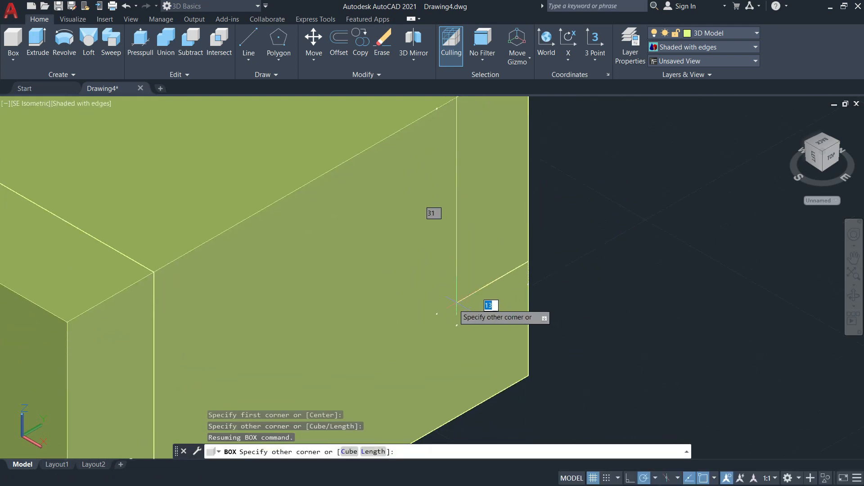
{"action": "key", "text": "Tab"}
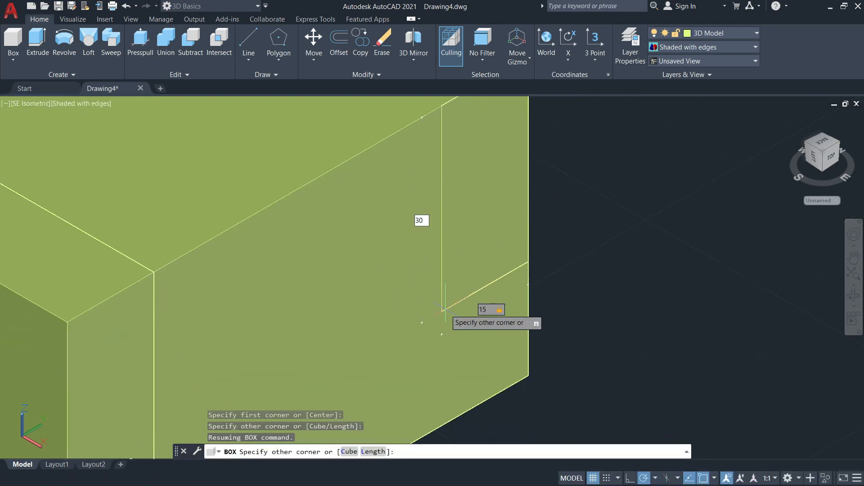
{"action": "type", "text": "30"}
{"action": "key", "text": "Return"}
Extend the rear corner box 42 mm inward across the block's width.
{"action": "scroll", "coordinate": [459, 309], "scroll_direction": "down", "scroll_amount": 3}
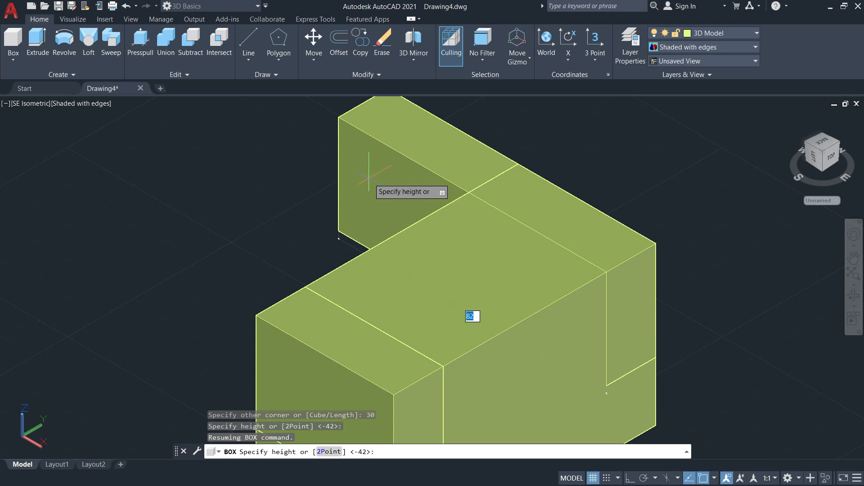
{"action": "type", "text": "42"}
{"action": "key", "text": "Return"}
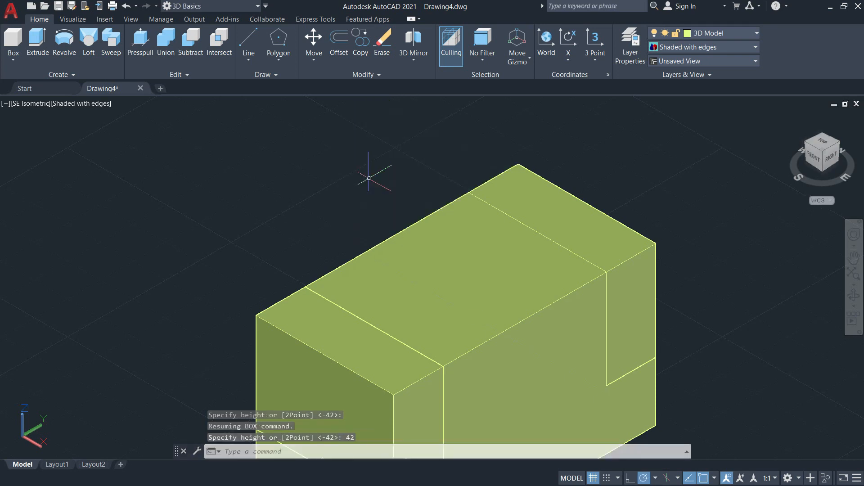
{"action": "scroll", "coordinate": [446, 153], "scroll_direction": "down", "scroll_amount": 3}
{"action": "middle_click_drag", "start_coordinate": [417, 161], "coordinate": [387, 191]}
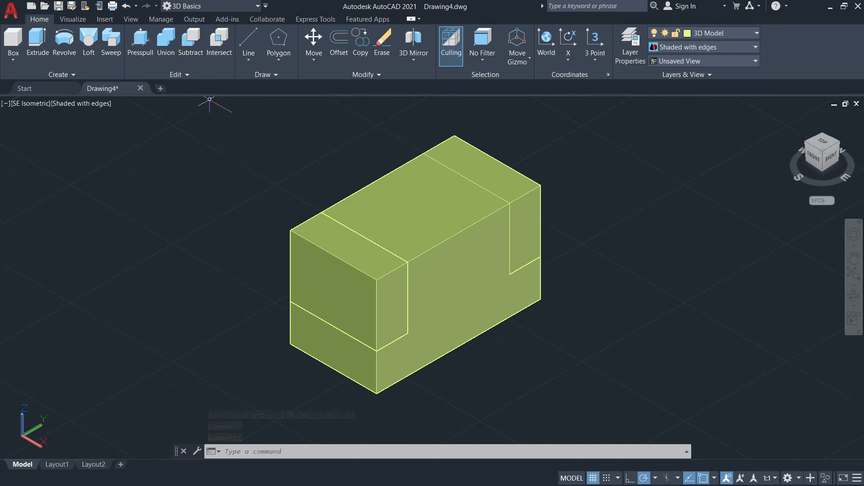
Subtract the front and rear corner boxes from the main block.
{"action": "left_click", "coordinate": [192, 52]}
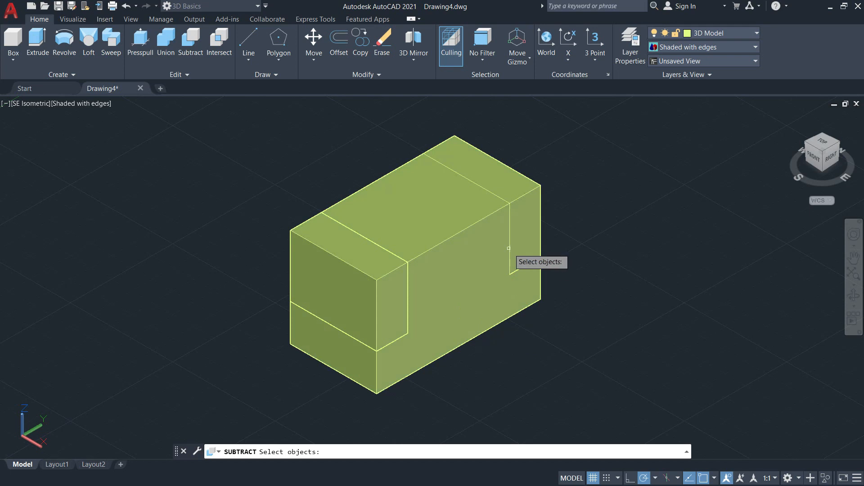
{"action": "left_click", "coordinate": [454, 288]}
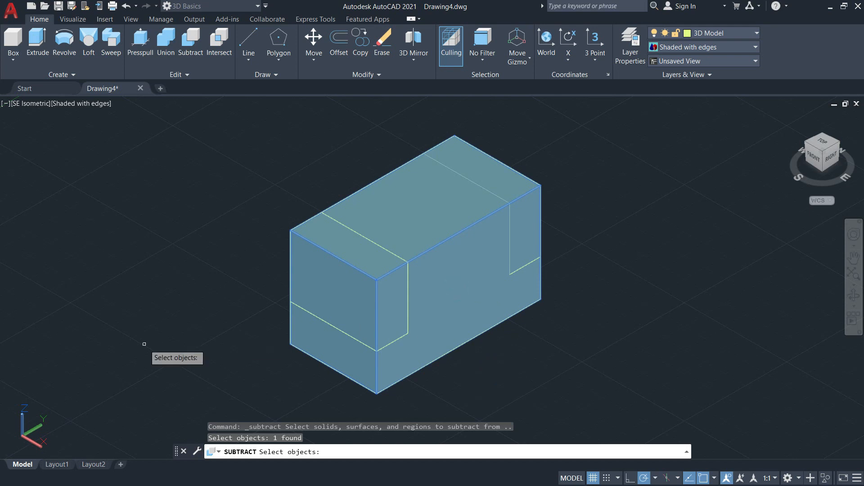
{"action": "key", "text": "Return"}
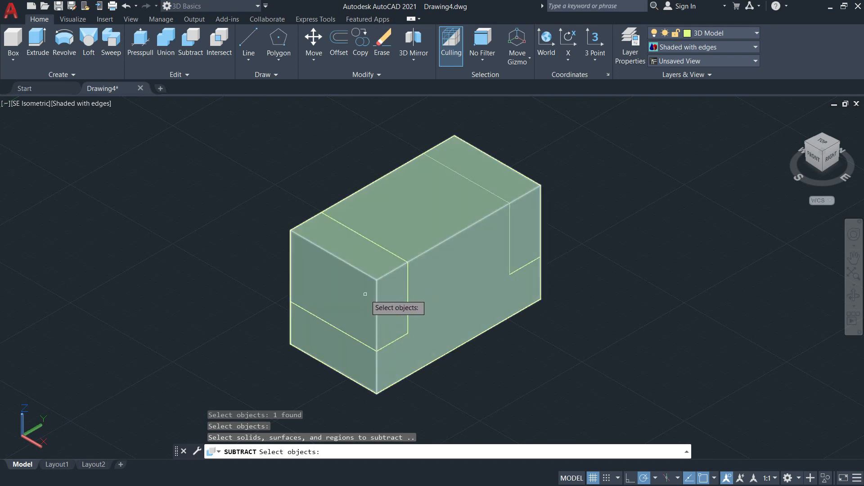
{"action": "scroll", "coordinate": [407, 265], "scroll_direction": "up", "scroll_amount": 5}
{"action": "scroll", "coordinate": [450, 211], "scroll_direction": "down", "scroll_amount": 3}
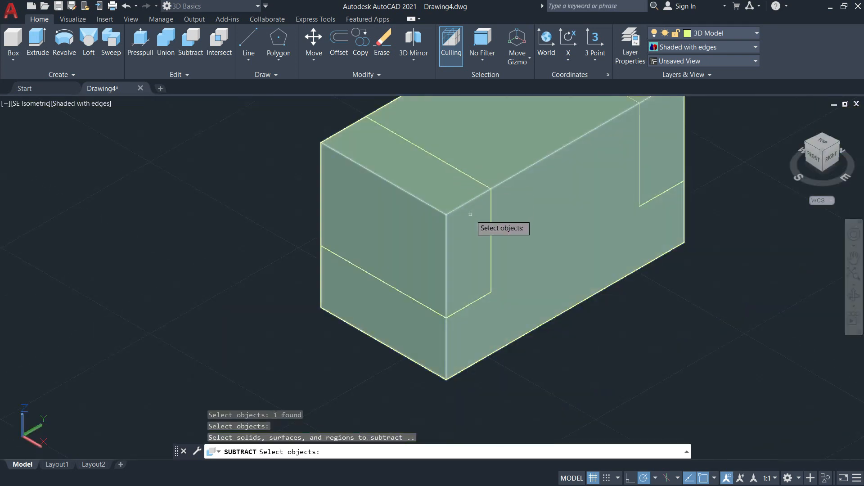
{"action": "left_click", "coordinate": [466, 302]}
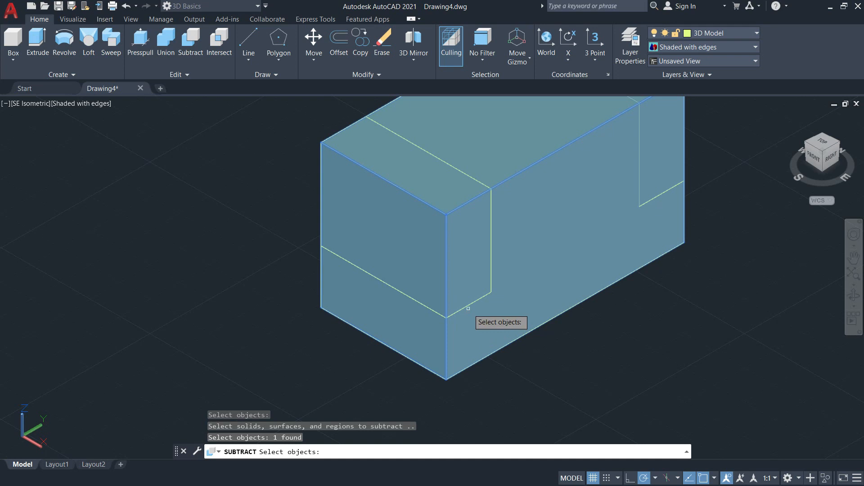
{"action": "key", "text": "ctrl+z"}
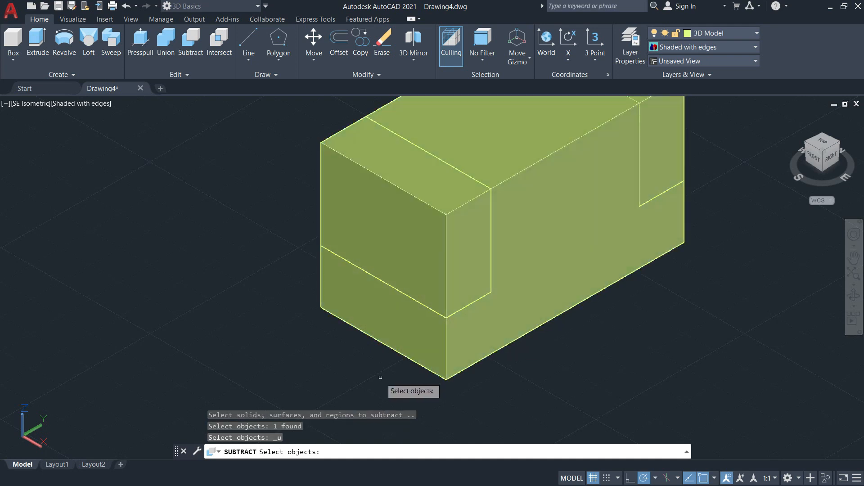
{"action": "left_click", "coordinate": [463, 310]}
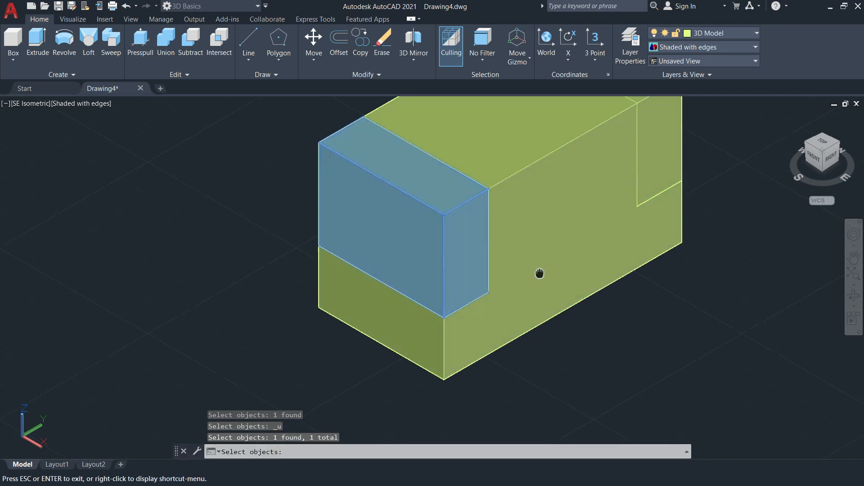
{"action": "middle_click_drag", "start_coordinate": [540, 272], "coordinate": [472, 339]}
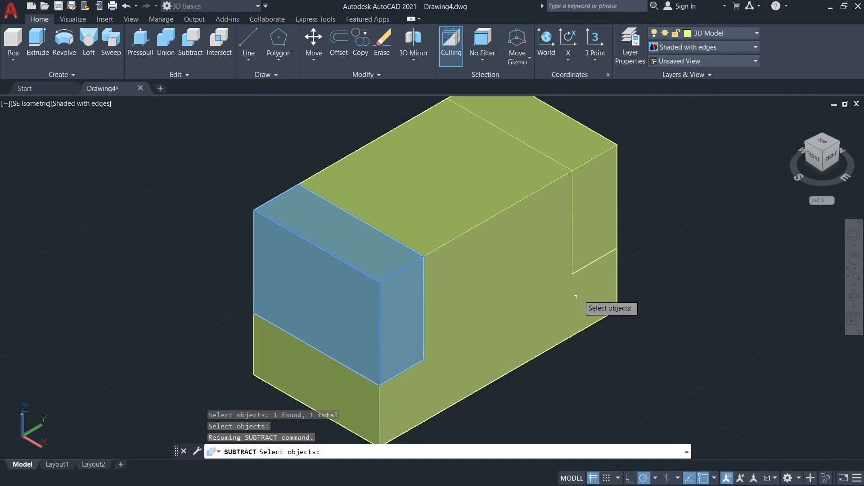
{"action": "left_click", "coordinate": [593, 260]}
{"action": "middle_click_drag", "start_coordinate": [545, 252], "coordinate": [559, 302]}
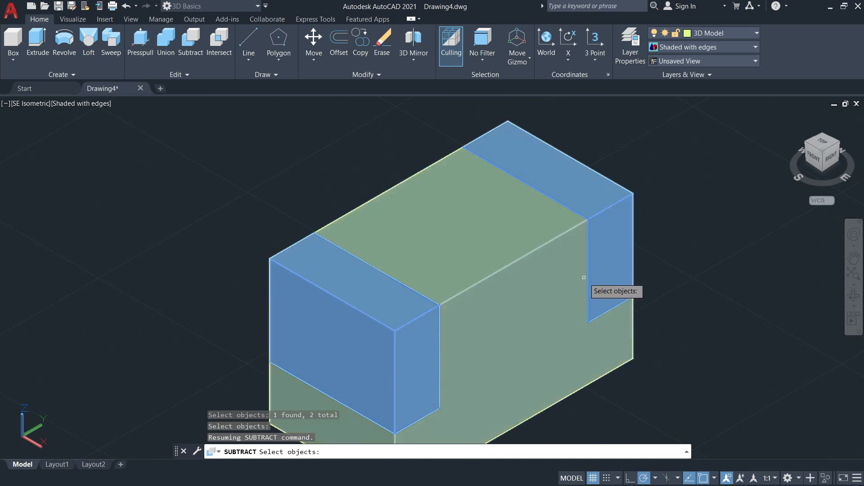
{"action": "scroll", "coordinate": [542, 316], "scroll_direction": "down", "scroll_amount": 3}
{"action": "middle_click_drag", "start_coordinate": [492, 338], "coordinate": [510, 290]}
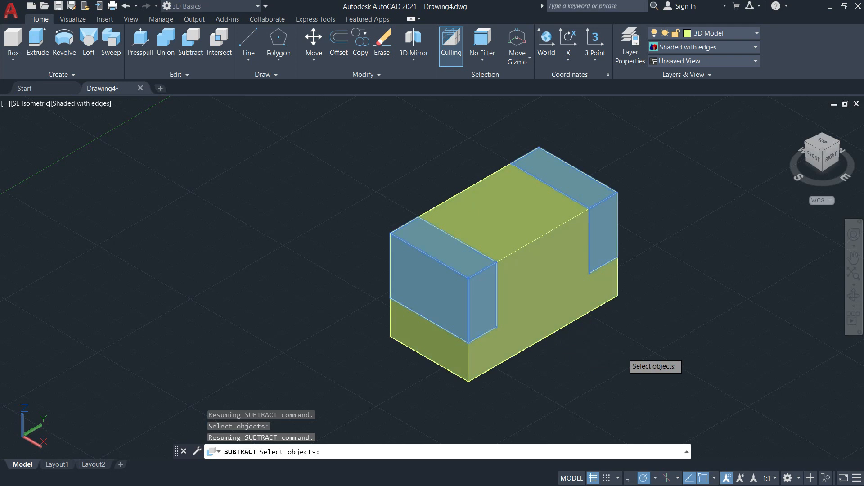
{"action": "key", "text": "Return"}
{"action": "middle_click_drag", "start_coordinate": [402, 301], "coordinate": [340, 285]}
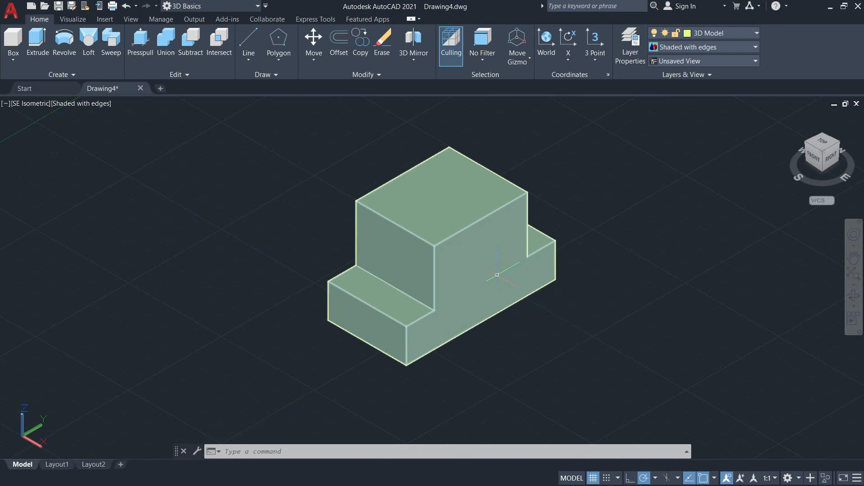
Undo the subtraction and the creation of both corner boxes, back to the plain main block.
{"action": "key", "text": "Return"}
{"action": "key", "text": "Return"}
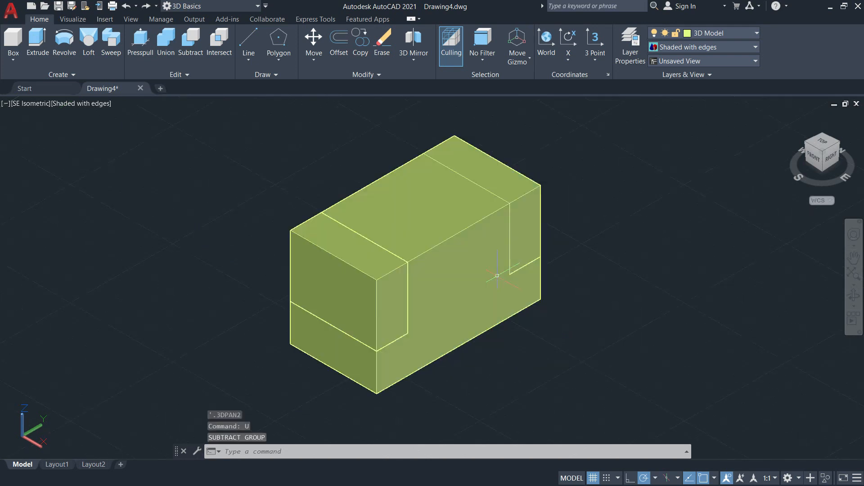
{"action": "scroll", "coordinate": [497, 275], "scroll_direction": "up", "scroll_amount": 1}
{"action": "type", "text": "u"}
{"action": "key", "text": "Return"}
{"action": "key", "text": "Return"}
{"action": "key", "text": "Return"}
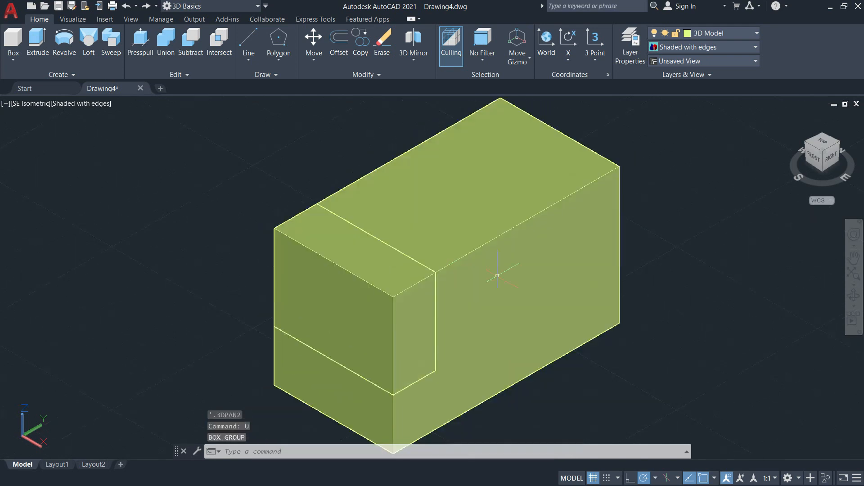
{"action": "key", "text": "Return"}
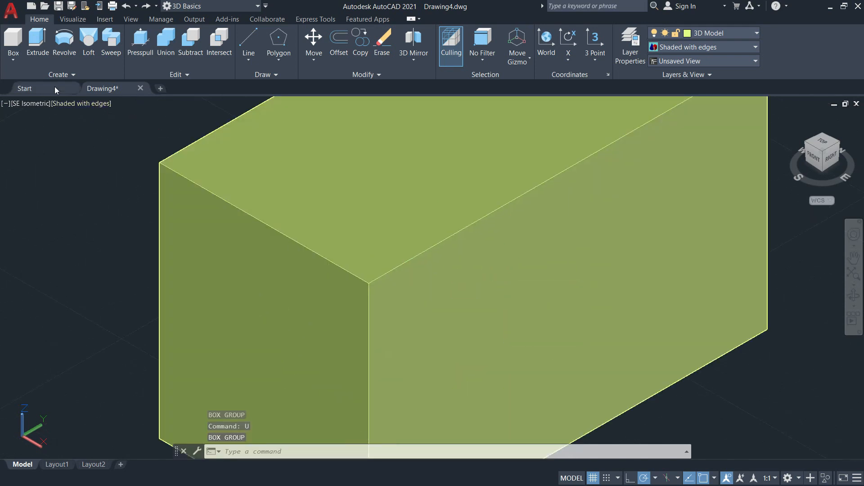
Start a box on the block's right side face from its upper front corner, with a base 15 mm along the top edge by 30 mm down.
{"action": "left_click", "coordinate": [19, 60]}
{"action": "left_click", "coordinate": [18, 92]}
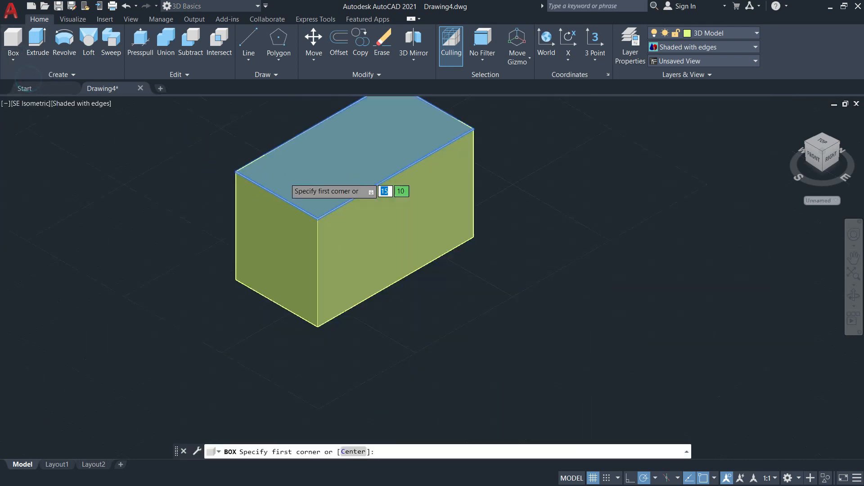
{"action": "scroll", "coordinate": [338, 251], "scroll_direction": "up", "scroll_amount": 2}
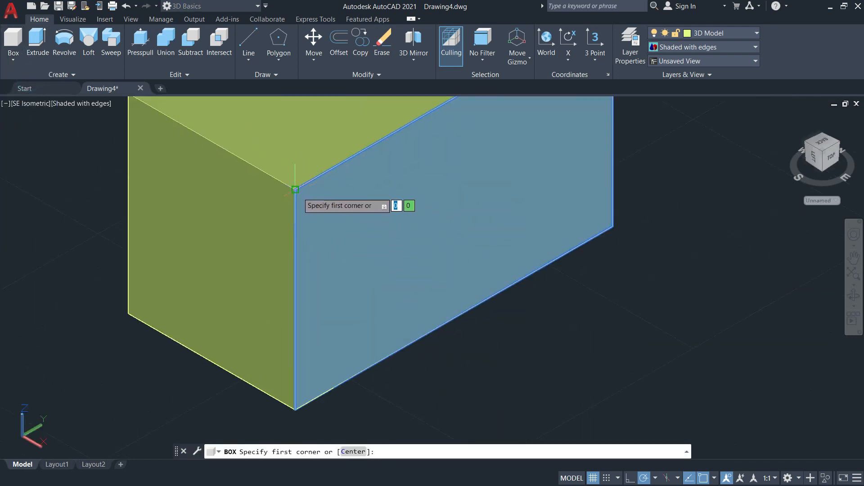
{"action": "left_click", "coordinate": [296, 191]}
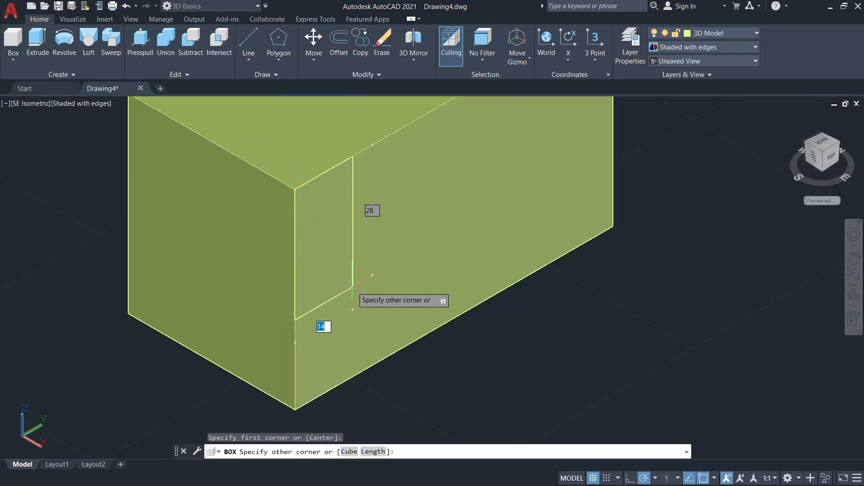
{"action": "type", "text": "15"}
{"action": "key", "text": "Tab"}
{"action": "key", "text": "Return"}
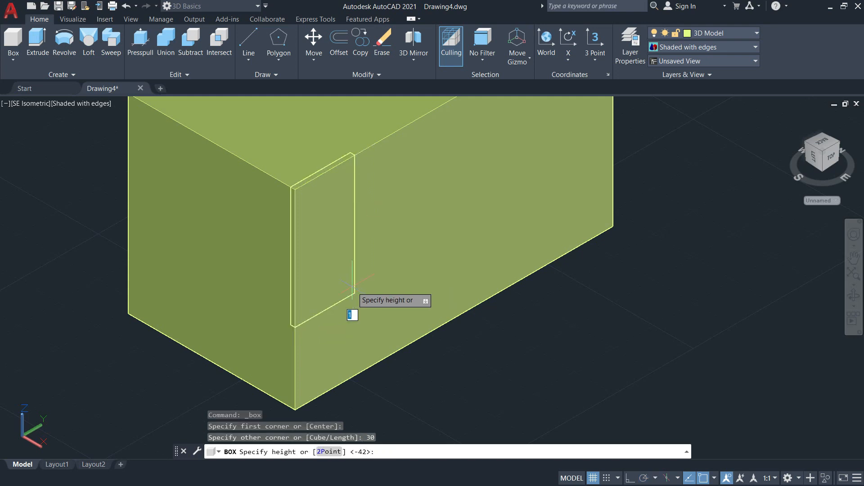
Extend the front corner box 42 mm inward across the block's full width.
{"action": "middle_click_drag", "start_coordinate": [180, 193], "coordinate": [328, 328]}
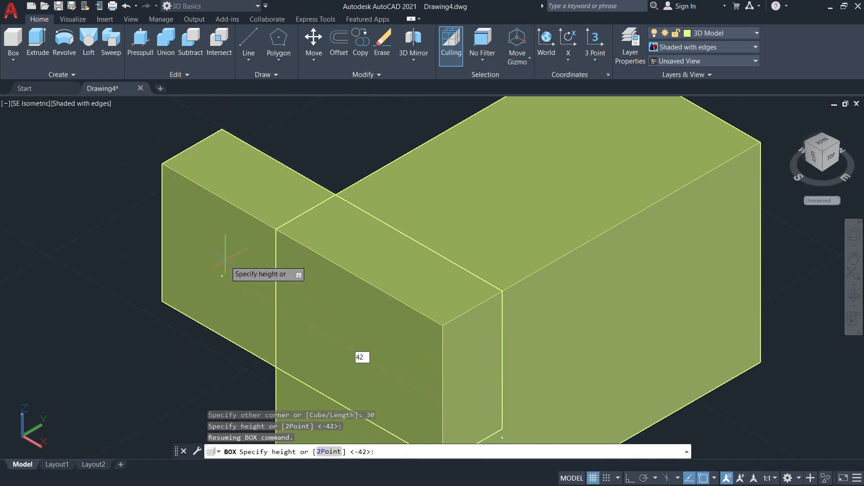
{"action": "type", "text": "42"}
{"action": "key", "text": "Return"}
{"action": "scroll", "coordinate": [225, 260], "scroll_direction": "down", "scroll_amount": 3}
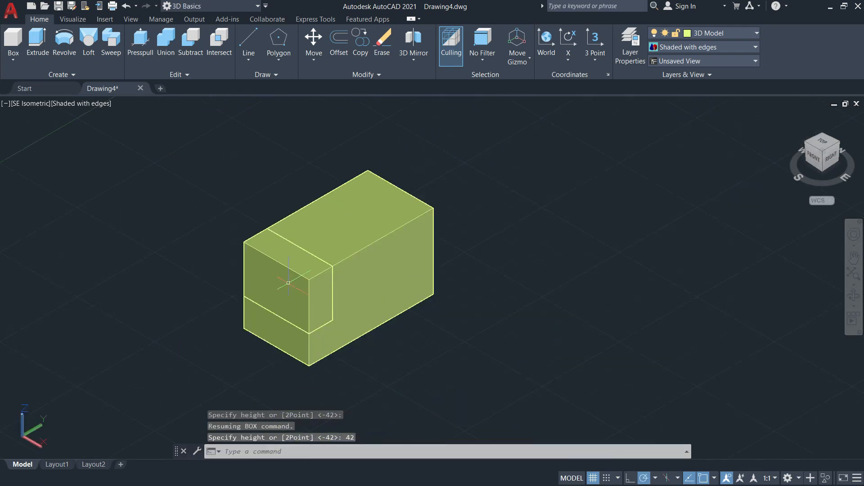
{"action": "key", "text": "Escape"}
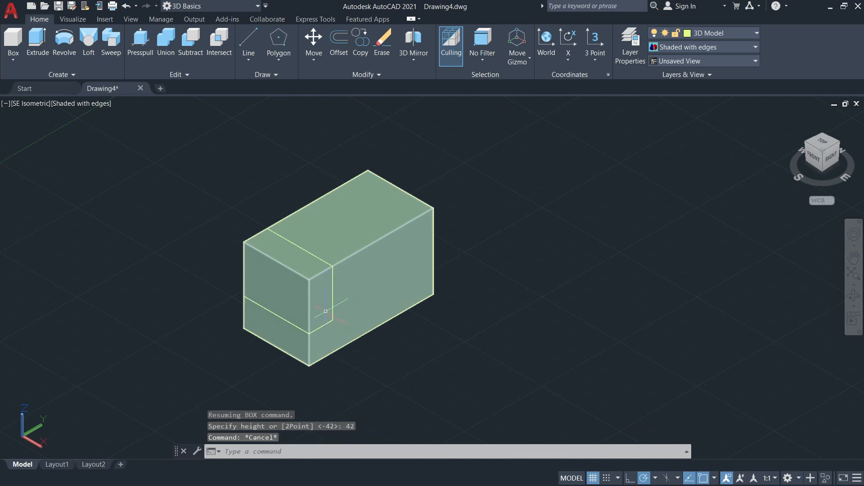
Start the Copy command with only the front corner box as the object to copy.
{"action": "type", "text": "co"}
{"action": "key", "text": "Return"}
{"action": "scroll", "coordinate": [318, 299], "scroll_direction": "up", "scroll_amount": 3}
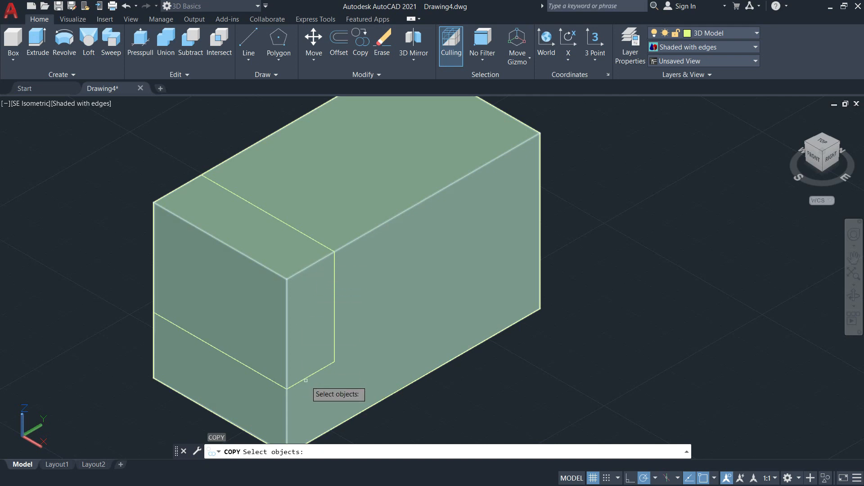
{"action": "left_click", "coordinate": [281, 386]}
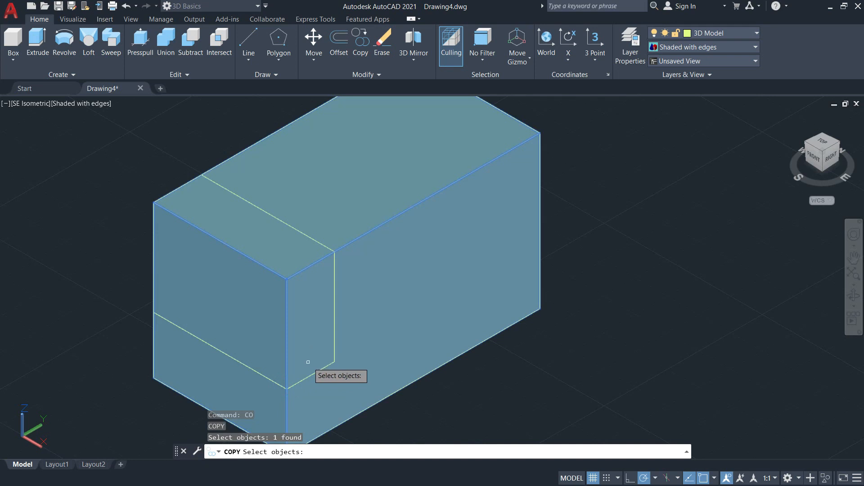
{"action": "key", "text": "ctrl+z"}
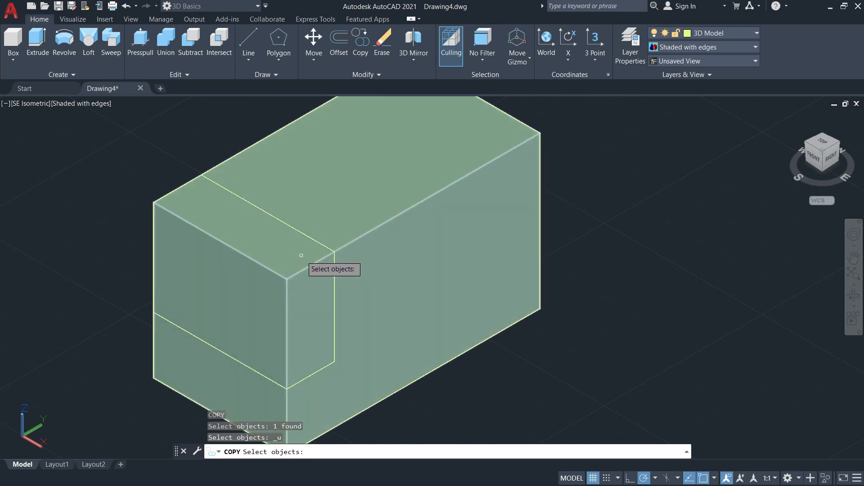
{"action": "scroll", "coordinate": [301, 274], "scroll_direction": "down", "scroll_amount": 5}
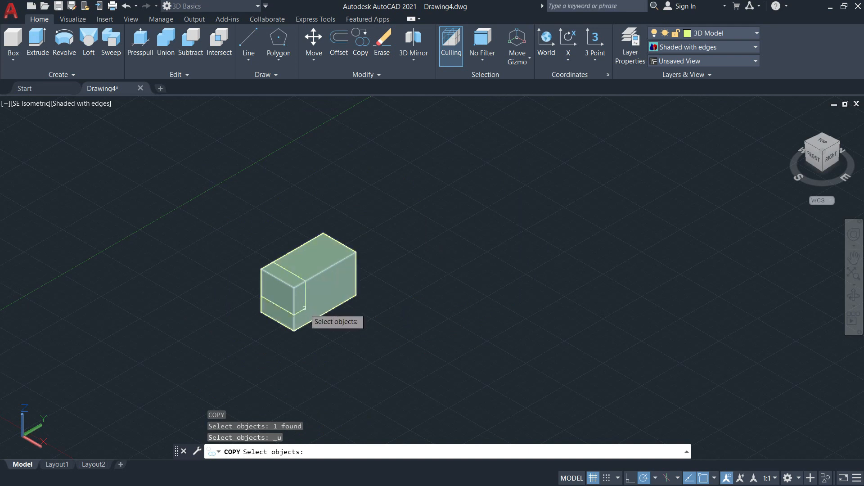
{"action": "left_click", "coordinate": [304, 308]}
{"action": "scroll", "coordinate": [303, 304], "scroll_direction": "up", "scroll_amount": 2}
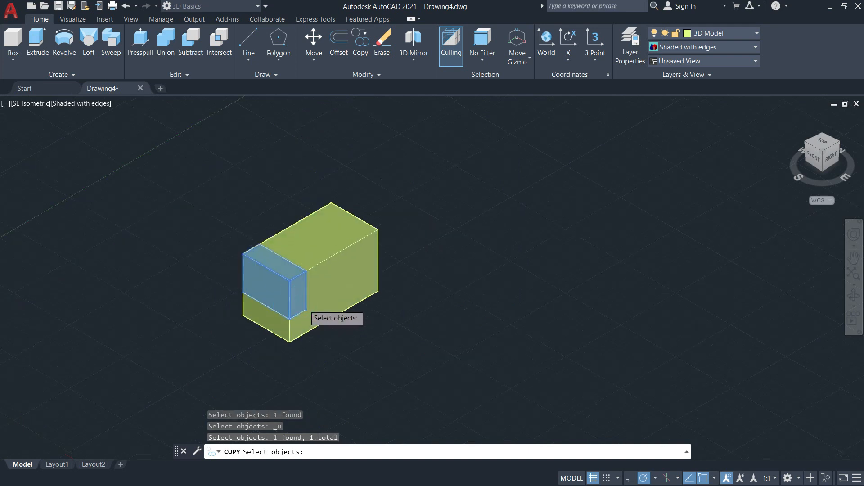
{"action": "scroll", "coordinate": [303, 305], "scroll_direction": "up", "scroll_amount": 5}
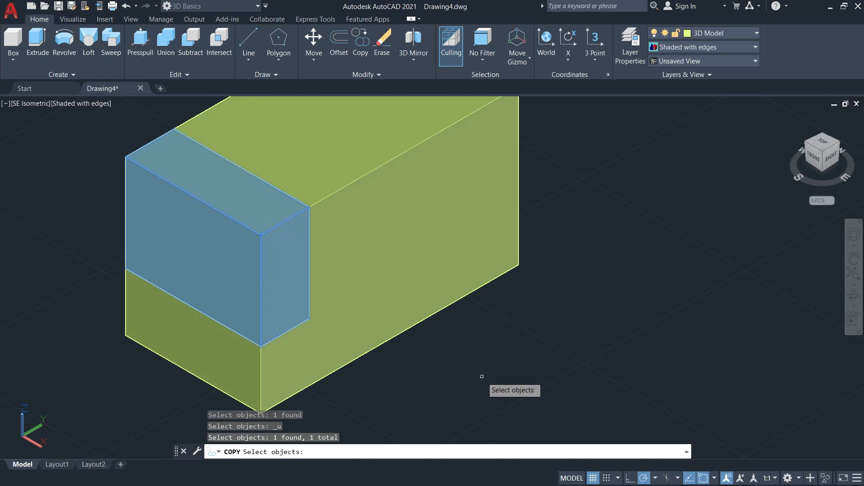
{"action": "key", "text": "Return"}
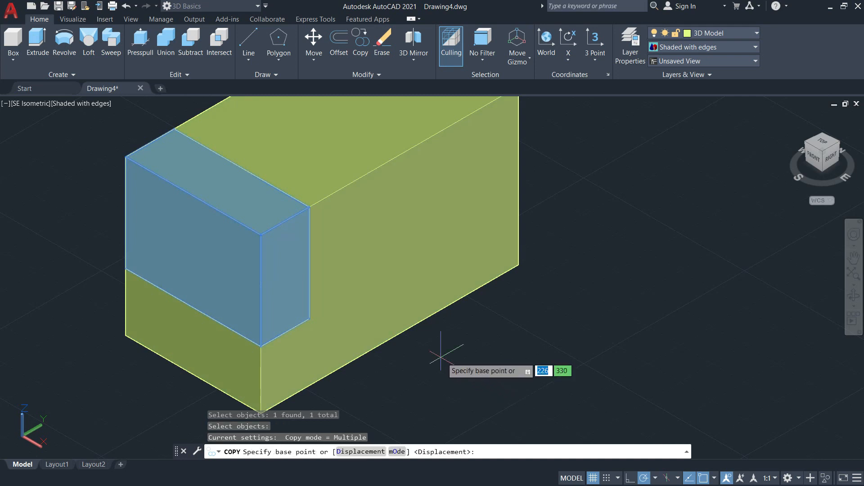
Place one copy at the block's rear end, from the box's upper inner corner on the right side face to the block's upper rear corner.
{"action": "left_click", "coordinate": [308, 207]}
{"action": "scroll", "coordinate": [315, 205], "scroll_direction": "down", "scroll_amount": 5}
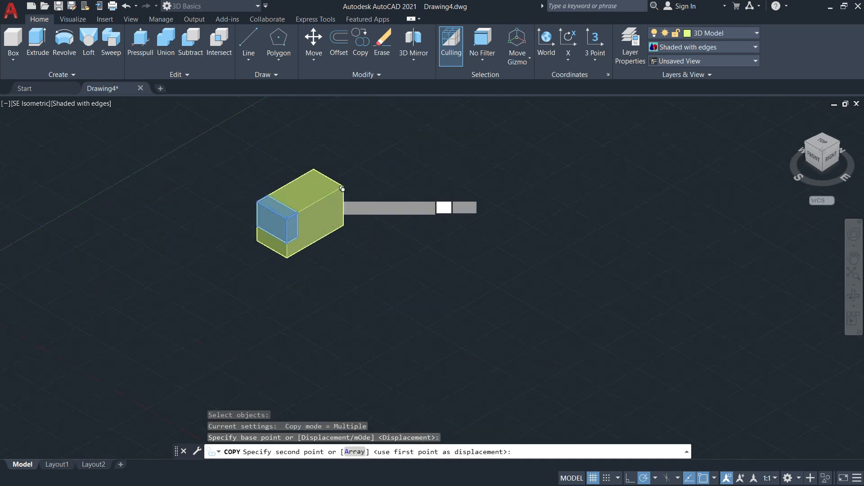
{"action": "scroll", "coordinate": [337, 194], "scroll_direction": "up", "scroll_amount": 3}
{"action": "scroll", "coordinate": [343, 189], "scroll_direction": "up", "scroll_amount": 5}
{"action": "middle_click_drag", "start_coordinate": [335, 187], "coordinate": [346, 255]}
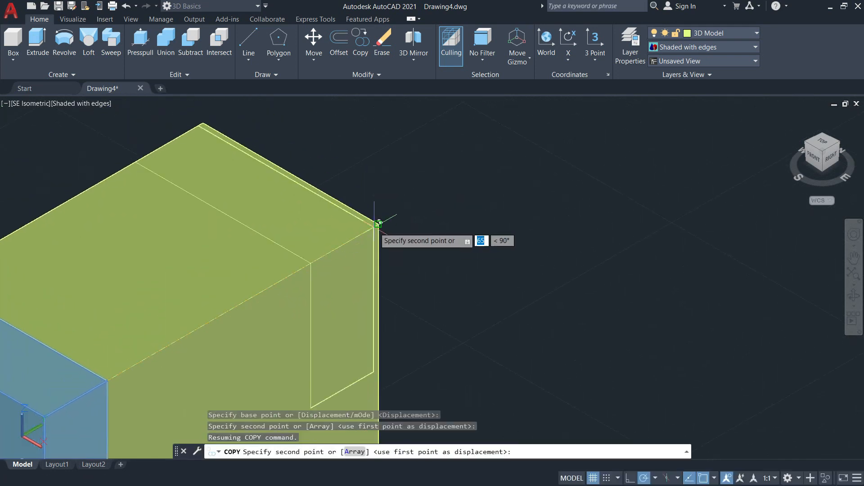
{"action": "left_click", "coordinate": [378, 223]}
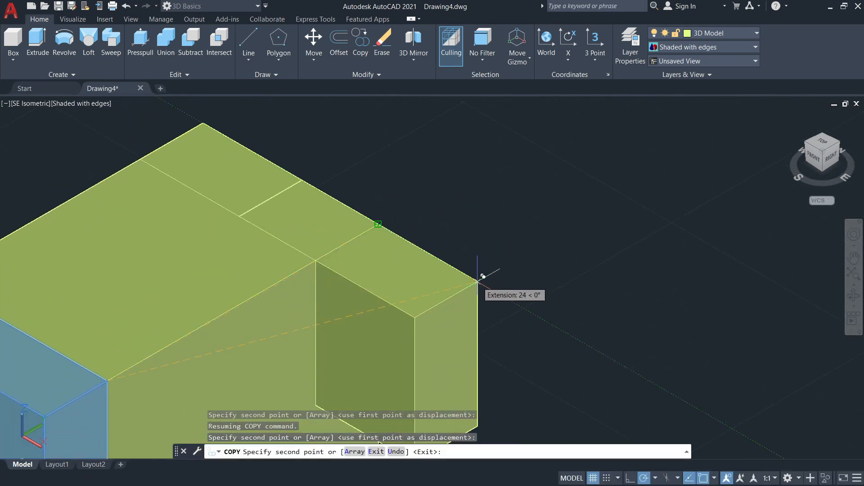
{"action": "scroll", "coordinate": [478, 281], "scroll_direction": "down", "scroll_amount": 5}
{"action": "key", "text": "Escape"}
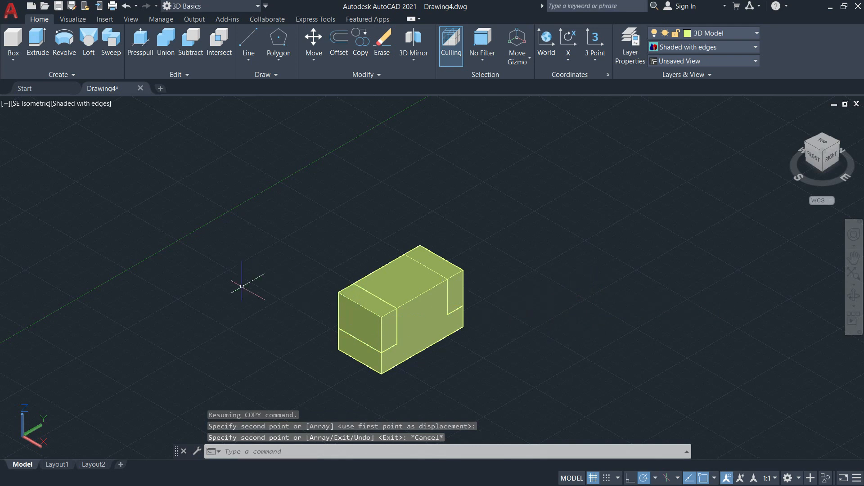
Subtract the two upper end boxes from the main block.
{"action": "left_click", "coordinate": [190, 45]}
{"action": "scroll", "coordinate": [411, 358], "scroll_direction": "up", "scroll_amount": 5}
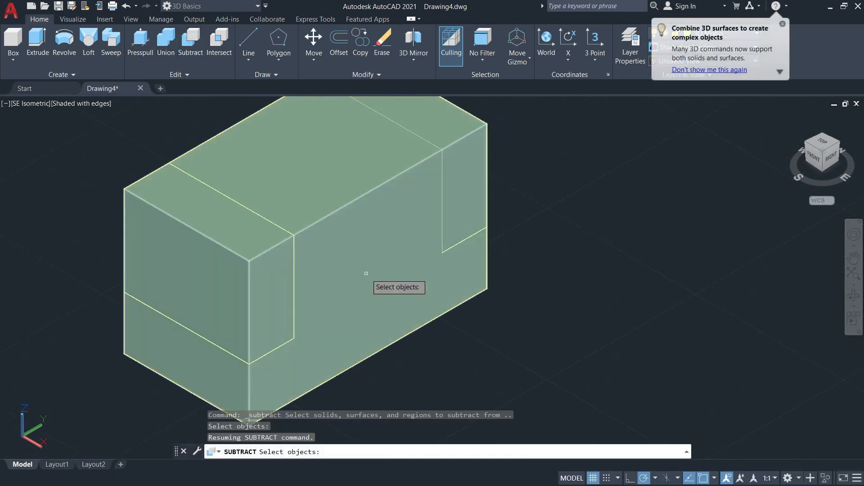
{"action": "middle_click_drag", "start_coordinate": [359, 270], "coordinate": [386, 324]}
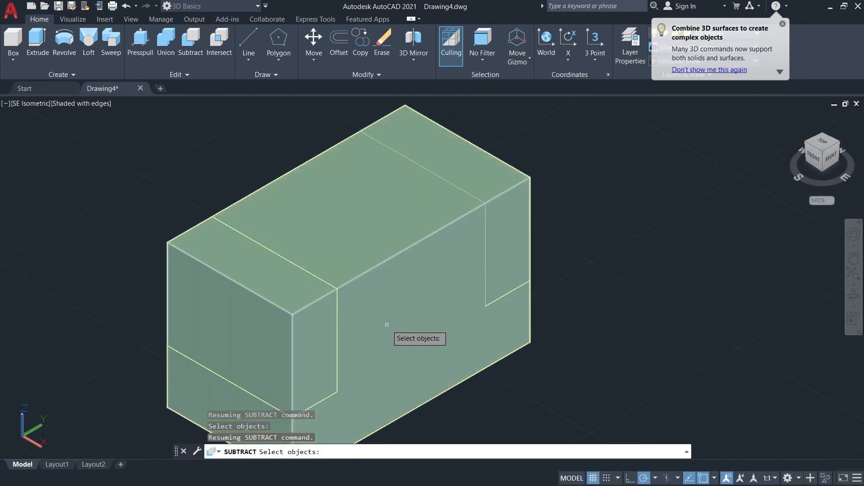
{"action": "left_click", "coordinate": [395, 312]}
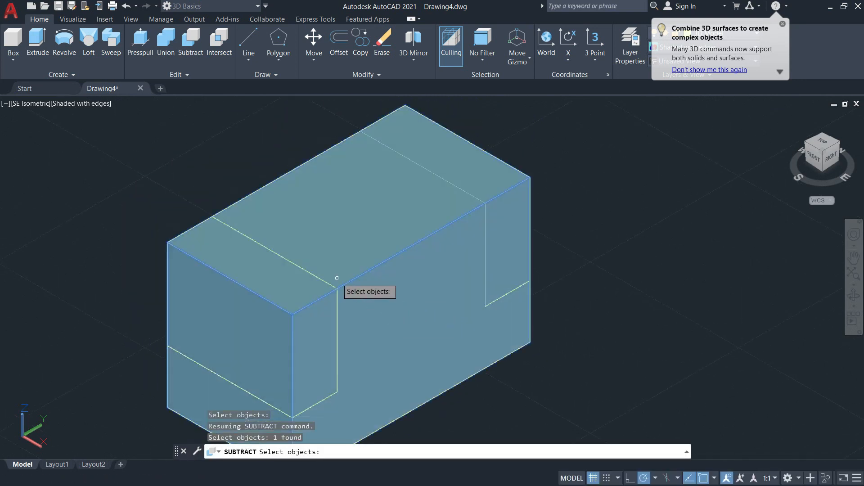
{"action": "key", "text": "Return"}
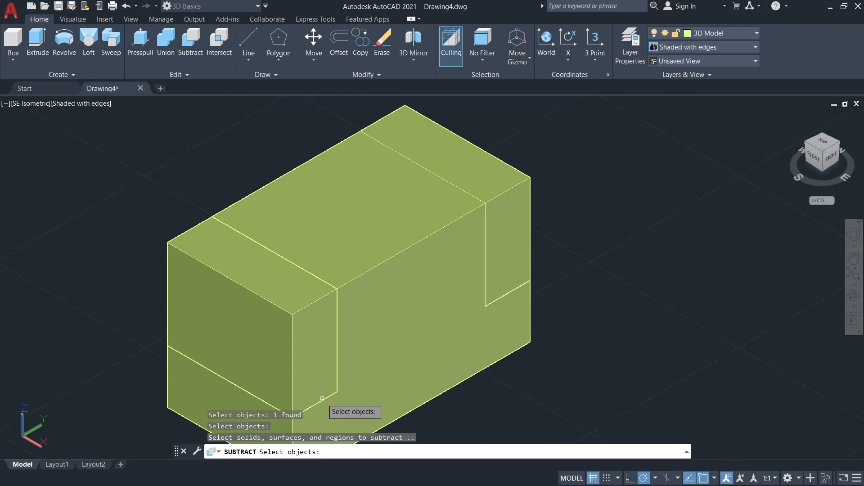
{"action": "left_click", "coordinate": [322, 400]}
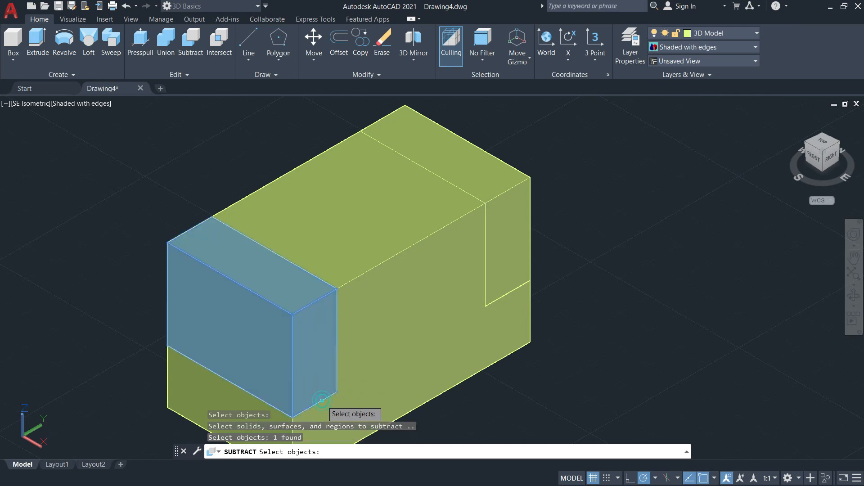
{"action": "left_click", "coordinate": [519, 286]}
{"action": "scroll", "coordinate": [566, 281], "scroll_direction": "down", "scroll_amount": 3}
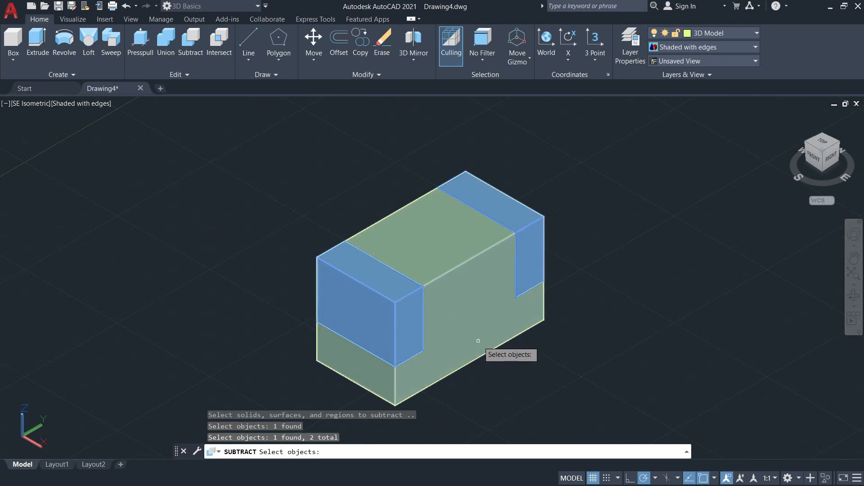
{"action": "key", "text": "Return"}
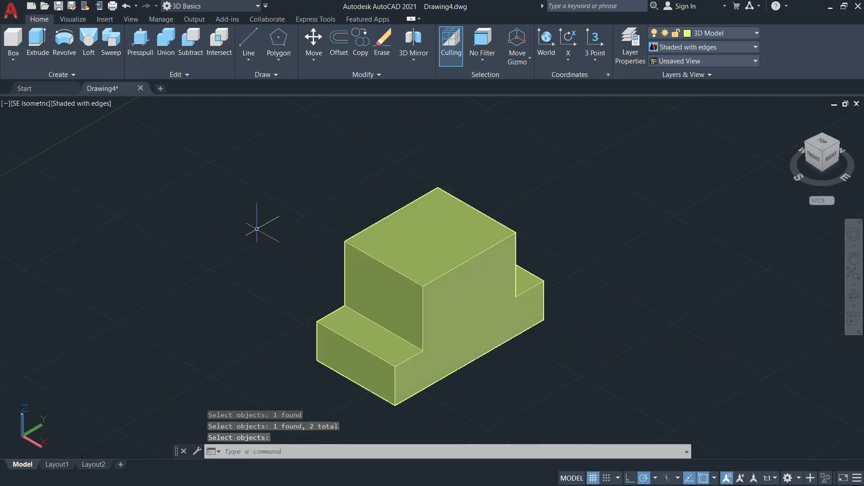
Start a box on the block's front face from its lower left corner, with a base 20 mm wide by 29 mm high.
{"action": "middle_click_drag", "start_coordinate": [149, 151], "coordinate": [175, 151]}
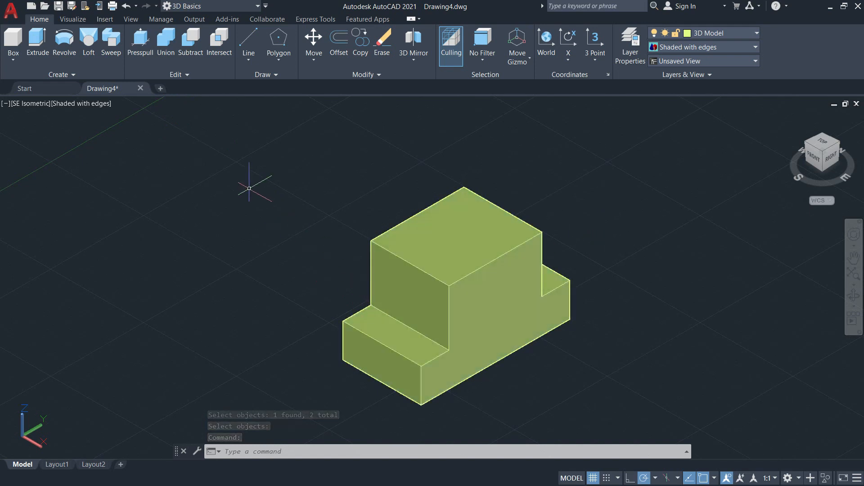
{"action": "left_click", "coordinate": [12, 39]}
{"action": "scroll", "coordinate": [403, 360], "scroll_direction": "down", "scroll_amount": 3}
{"action": "scroll", "coordinate": [356, 333], "scroll_direction": "up", "scroll_amount": 6}
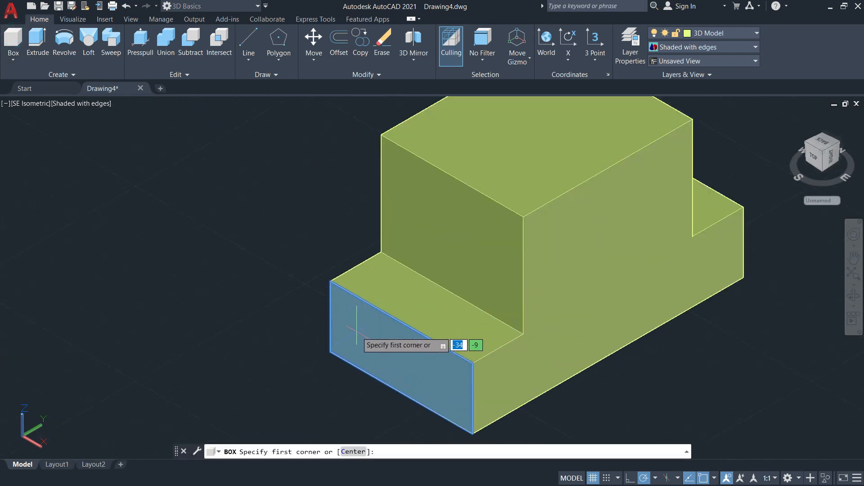
{"action": "scroll", "coordinate": [347, 331], "scroll_direction": "up", "scroll_amount": 2}
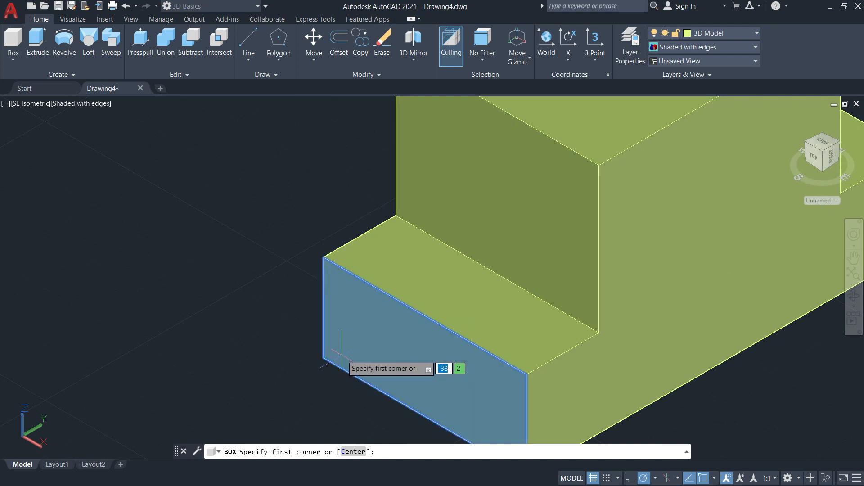
{"action": "left_click", "coordinate": [323, 358]}
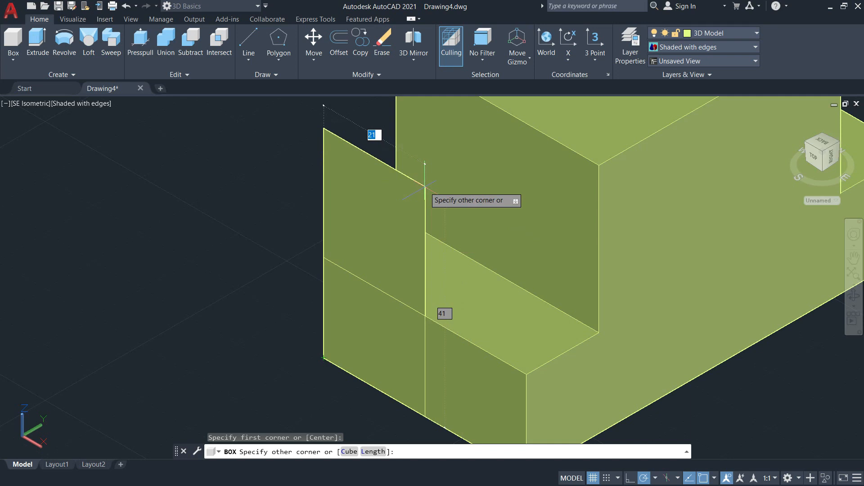
{"action": "type", "text": "20"}
{"action": "key", "text": "Tab"}
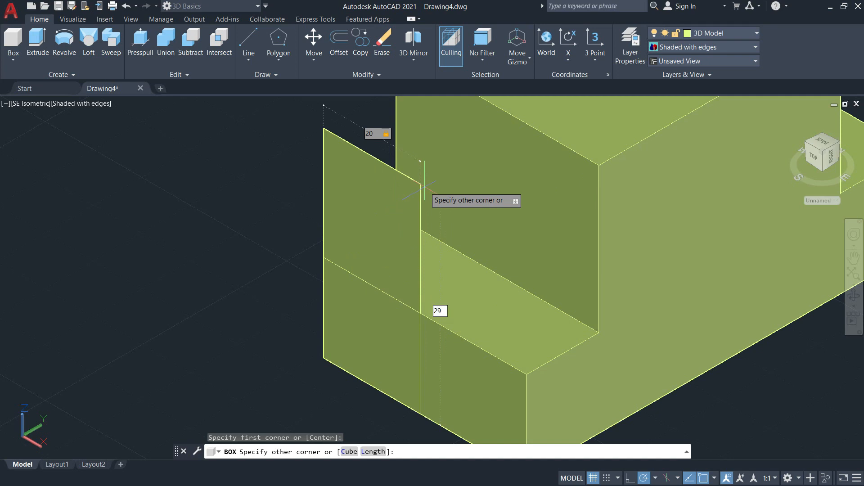
{"action": "key", "text": "Return"}
Extend the front-face box 80 mm through the block's full length.
{"action": "scroll", "coordinate": [443, 218], "scroll_direction": "down", "scroll_amount": 5}
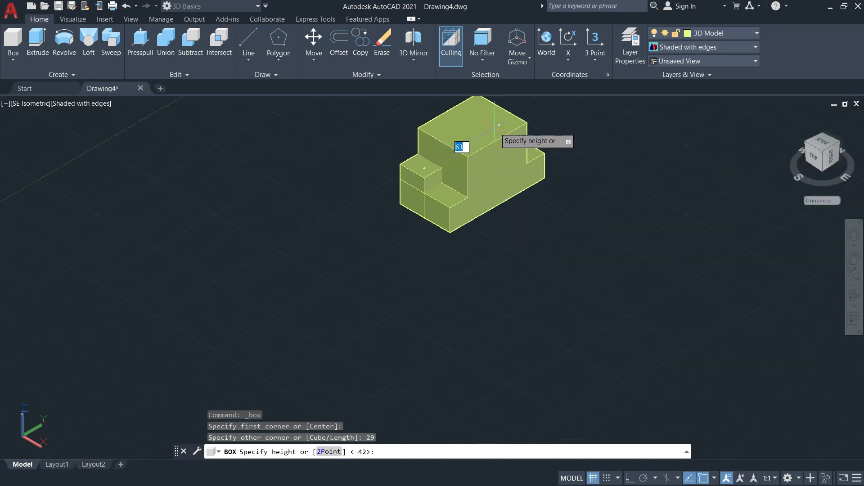
{"action": "middle_click_drag", "start_coordinate": [495, 125], "coordinate": [468, 233]}
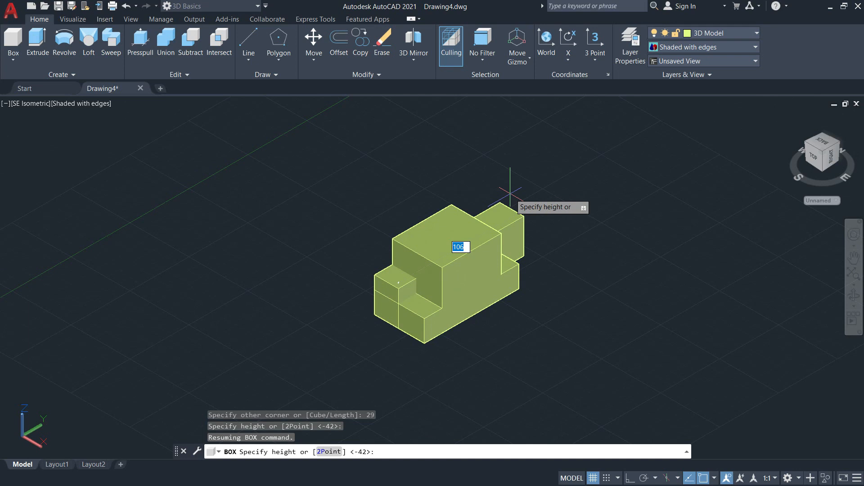
{"action": "type", "text": "80"}
{"action": "key", "text": "Return"}
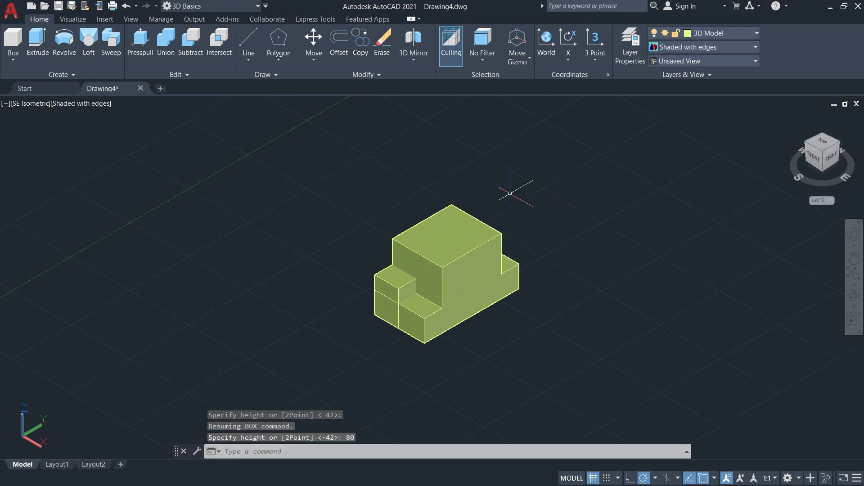
Move the long box from the midpoint of its lower front edge to the midpoint of the block's lower front edge.
{"action": "scroll", "coordinate": [396, 306], "scroll_direction": "up", "scroll_amount": 6}
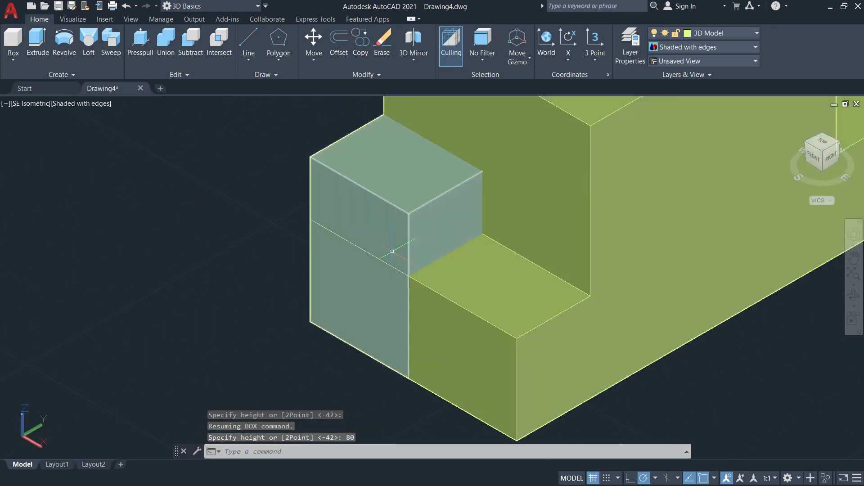
{"action": "type", "text": "m"}
{"action": "key", "text": "Return"}
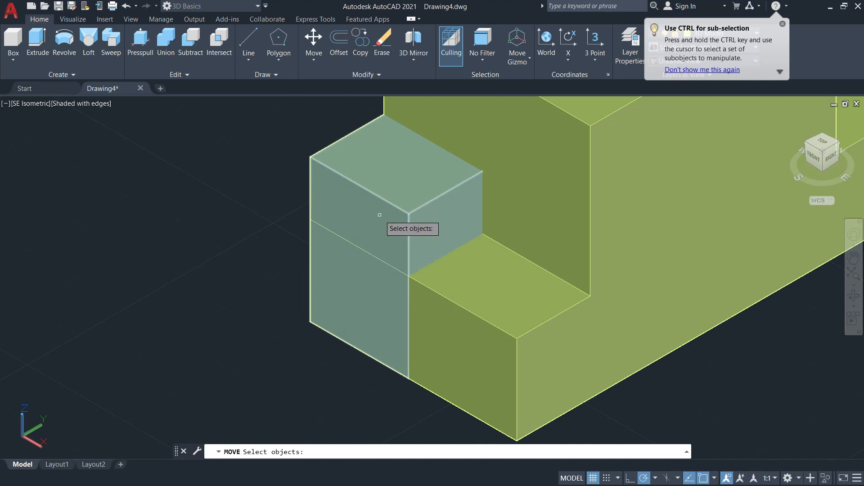
{"action": "left_click", "coordinate": [377, 227]}
{"action": "scroll", "coordinate": [377, 229], "scroll_direction": "down", "scroll_amount": 2}
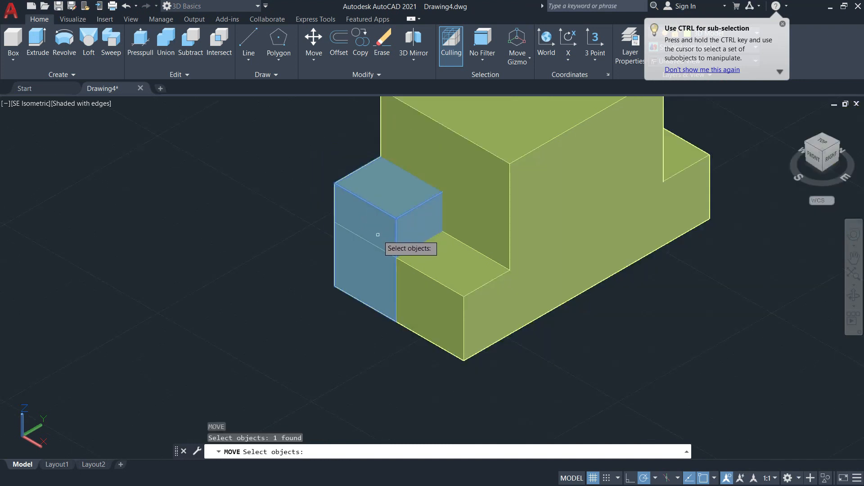
{"action": "key", "text": "Return"}
{"action": "scroll", "coordinate": [365, 303], "scroll_direction": "up", "scroll_amount": 4}
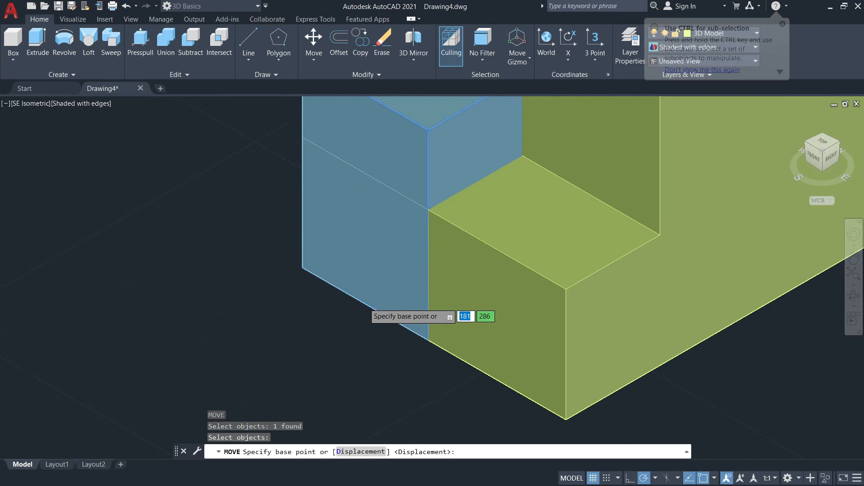
{"action": "left_click", "coordinate": [365, 303]}
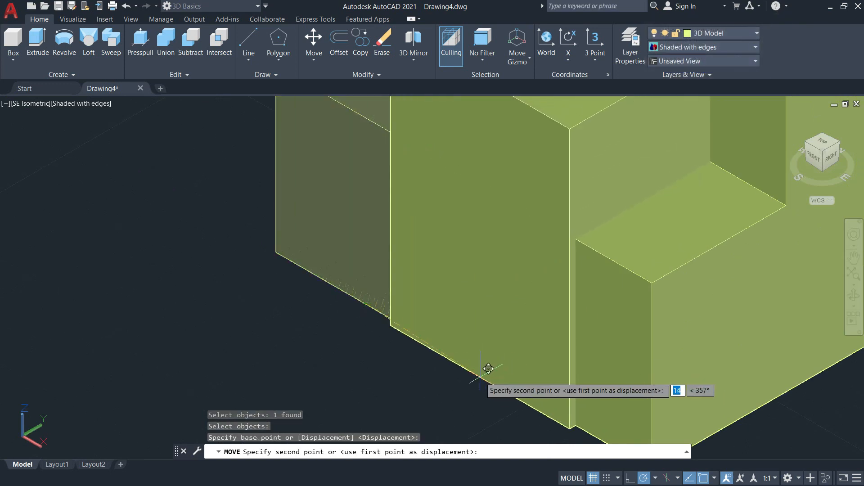
{"action": "left_click", "coordinate": [472, 352]}
{"action": "scroll", "coordinate": [469, 353], "scroll_direction": "down", "scroll_amount": 6}
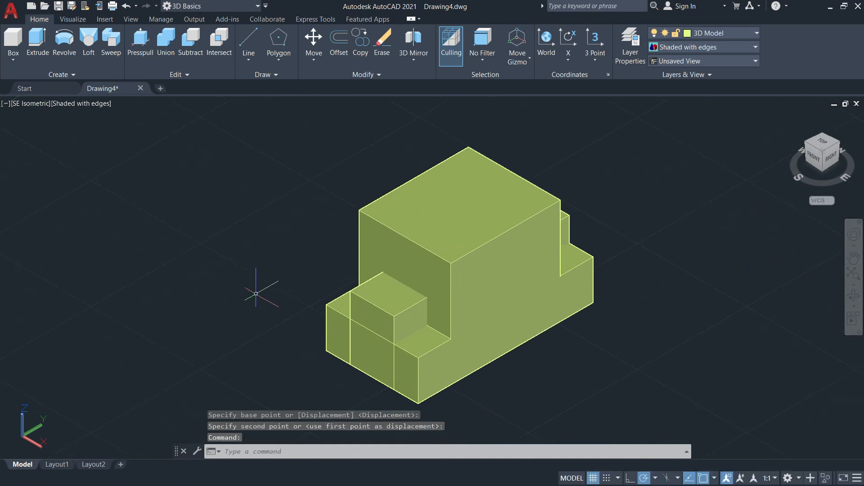
Raise the centered long box 9 mm along the Z axis with the move gizmo.
{"action": "scroll", "coordinate": [385, 309], "scroll_direction": "up", "scroll_amount": 2}
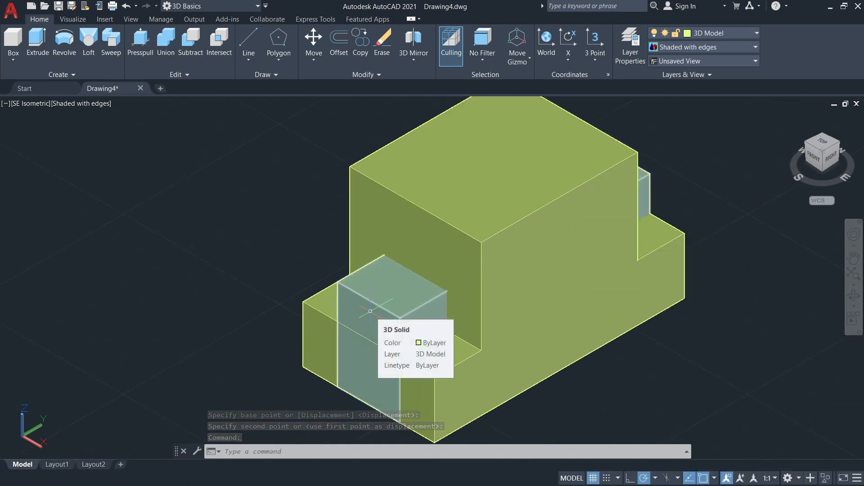
{"action": "key", "text": "Escape"}
{"action": "key", "text": "Escape"}
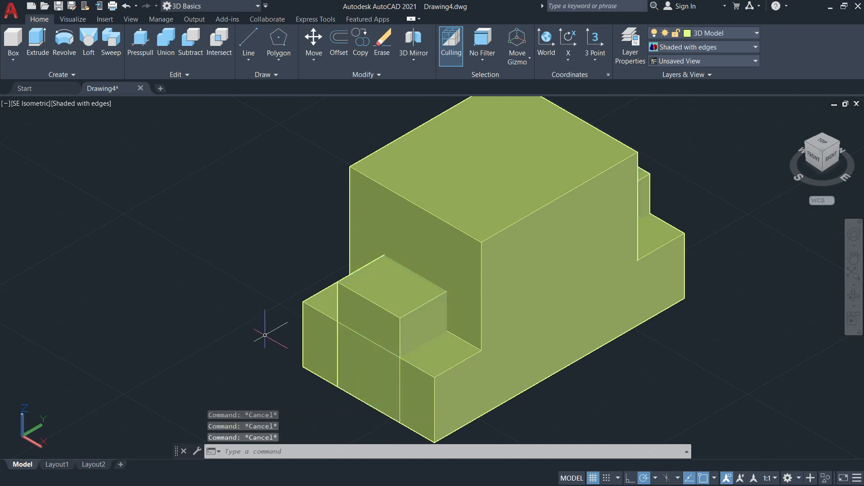
{"action": "left_click", "coordinate": [373, 315]}
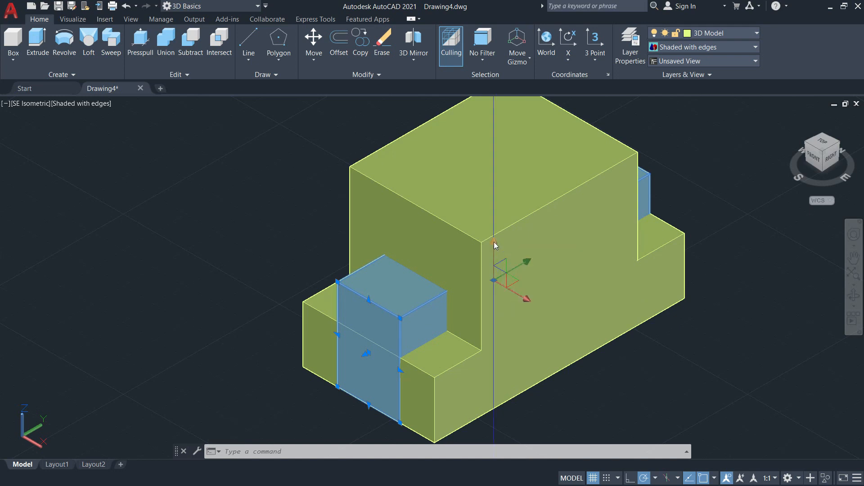
{"action": "scroll", "coordinate": [494, 245], "scroll_direction": "up", "scroll_amount": 3}
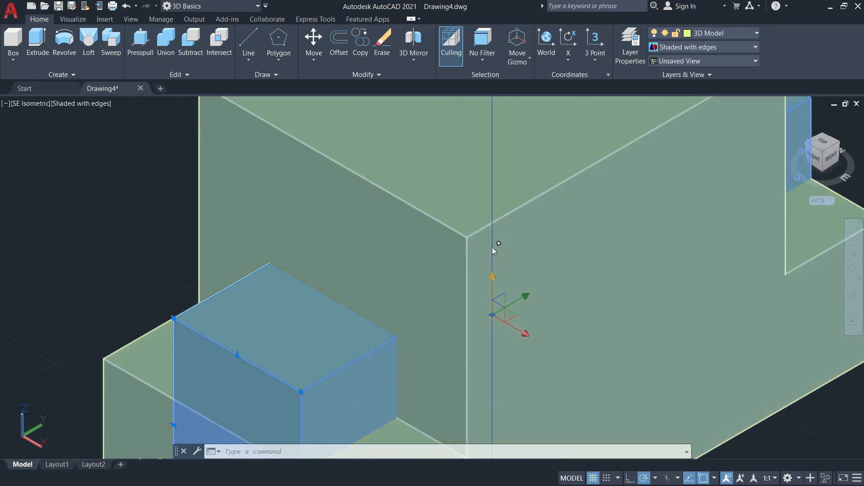
{"action": "scroll", "coordinate": [493, 247], "scroll_direction": "down", "scroll_amount": 4}
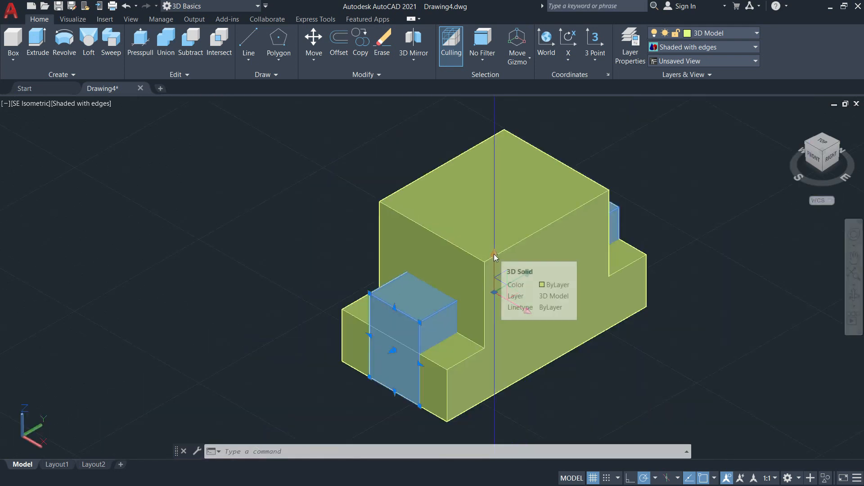
{"action": "left_click", "coordinate": [494, 256]}
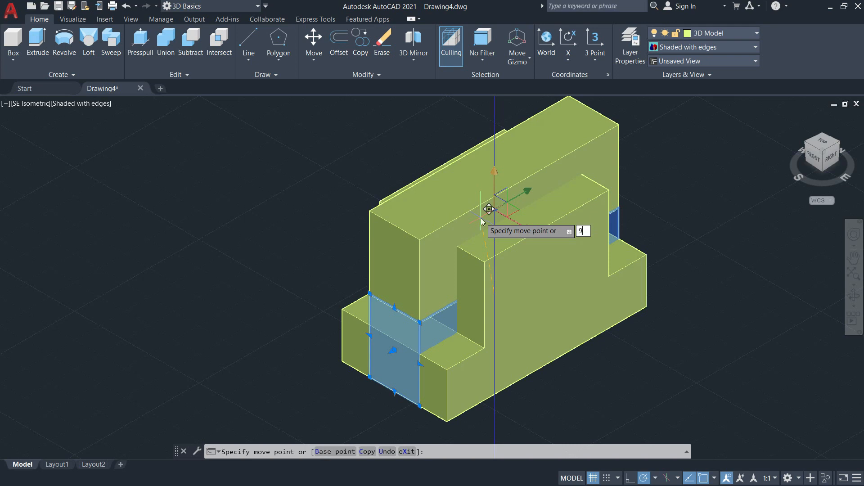
{"action": "key", "text": "Return"}
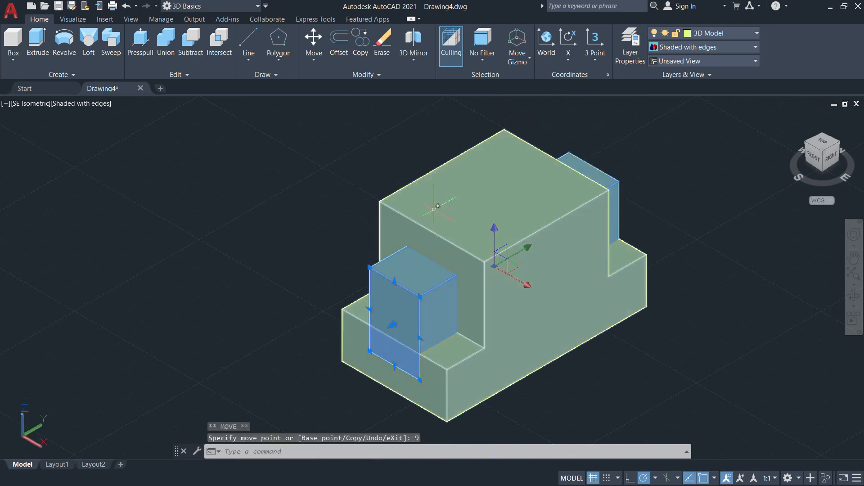
{"action": "key", "text": "Escape"}
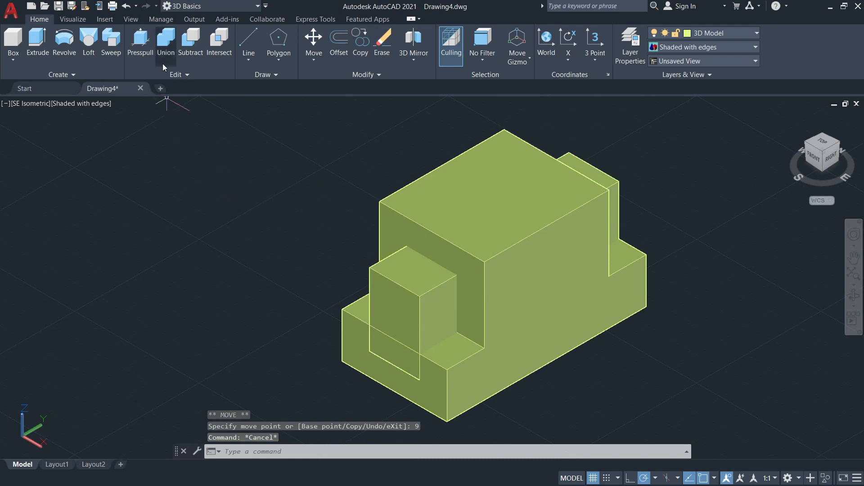
Subtract the raised long box from the stepped block to cut the lengthwise passage.
{"action": "left_click", "coordinate": [187, 49]}
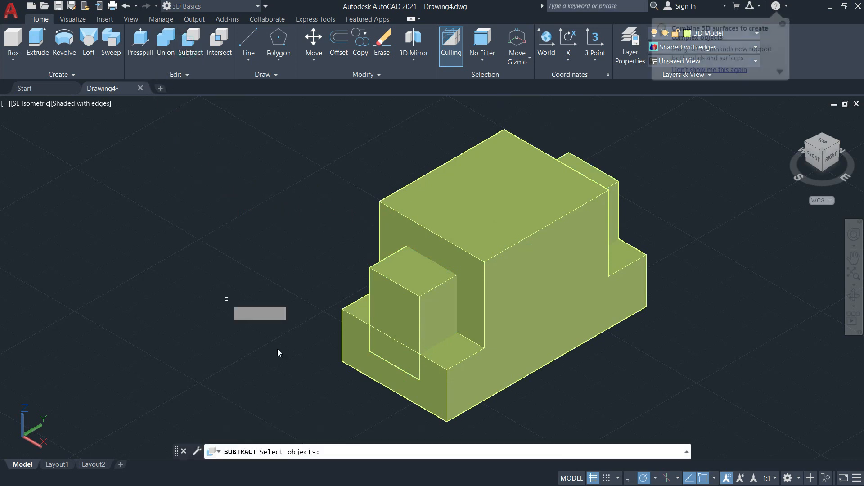
{"action": "left_click", "coordinate": [538, 304]}
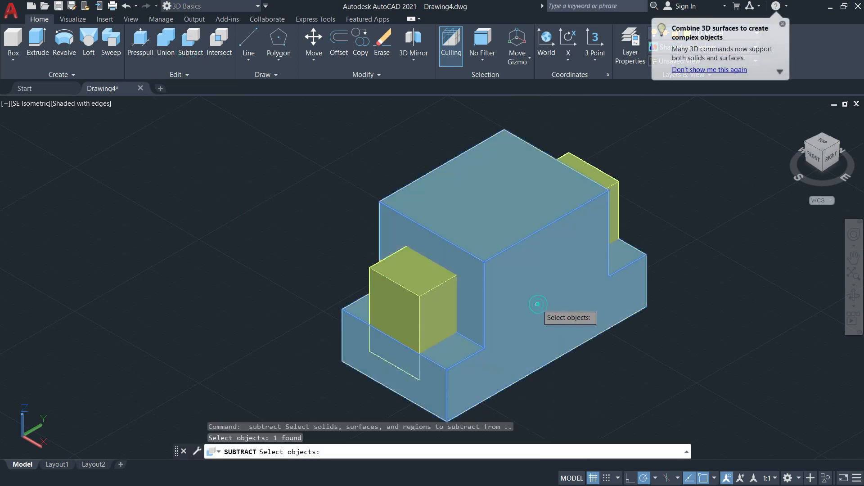
{"action": "key", "text": "Return"}
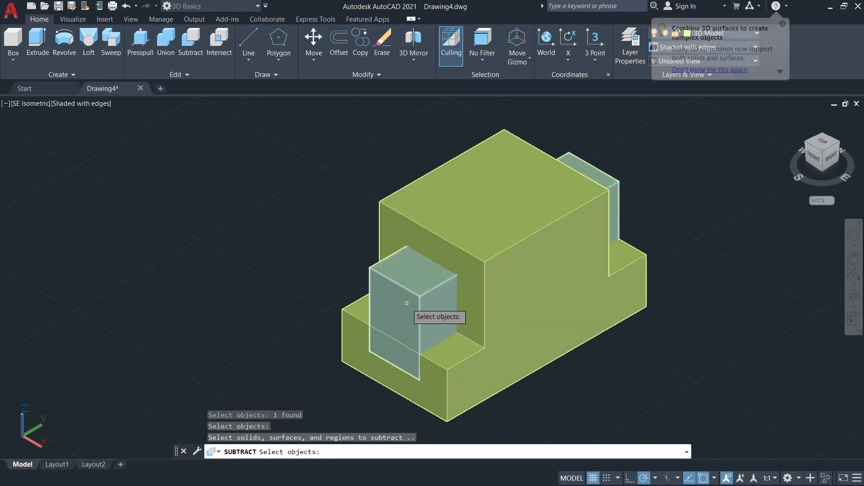
{"action": "left_click", "coordinate": [407, 303]}
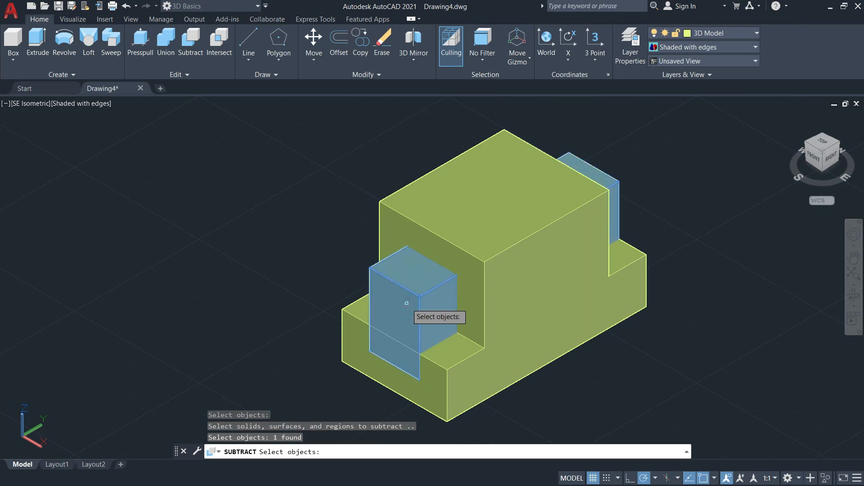
{"action": "key", "text": "Return"}
{"action": "left_click", "coordinate": [298, 245]}
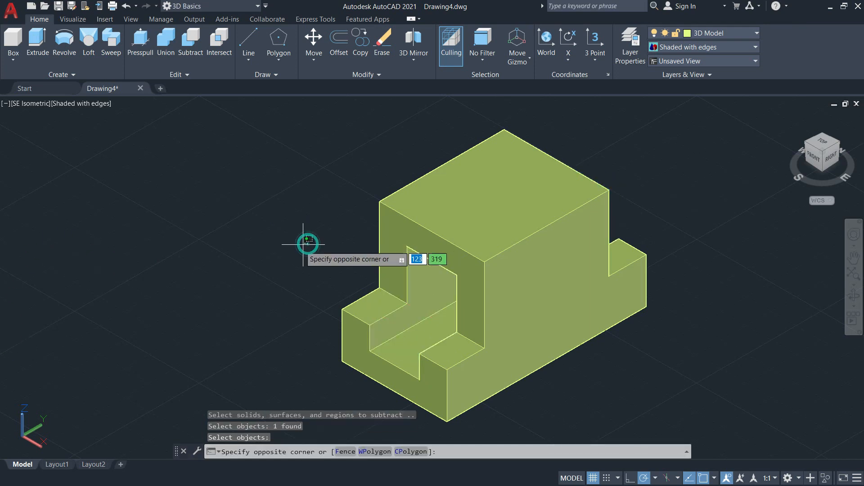
{"action": "left_click", "coordinate": [247, 217]}
{"action": "middle_click_drag", "start_coordinate": [308, 259], "coordinate": [234, 253]}
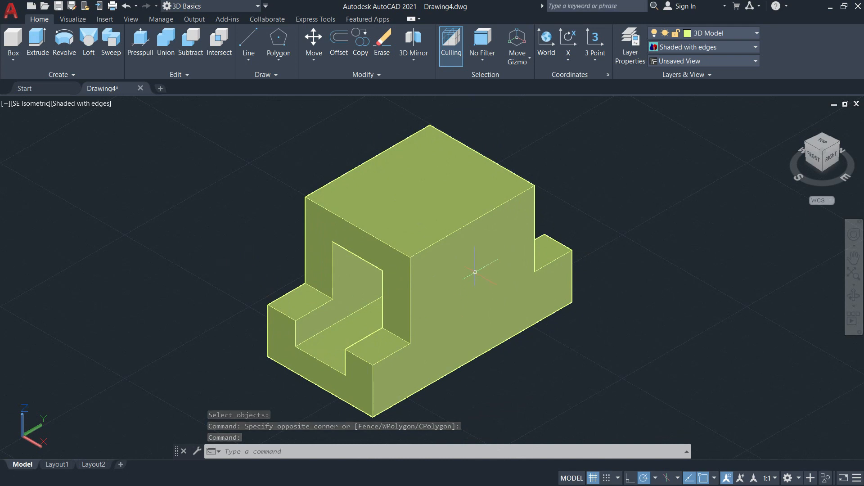
{"action": "mouse_move", "coordinate": [476, 284]}
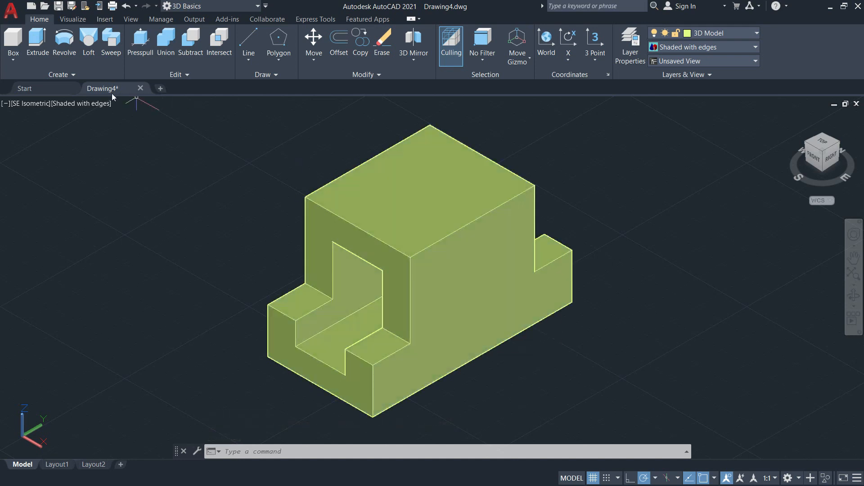
{"action": "left_click", "coordinate": [12, 63]}
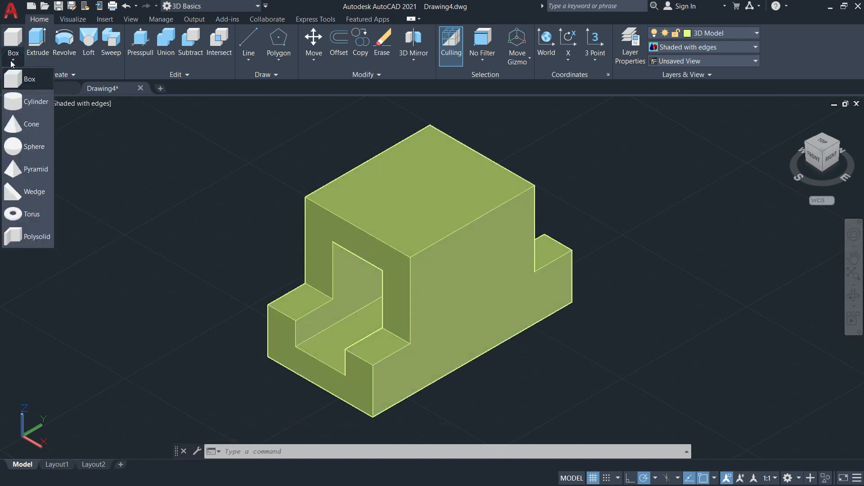
{"action": "left_click", "coordinate": [17, 107]}
{"action": "scroll", "coordinate": [468, 285], "scroll_direction": "up", "scroll_amount": 2}
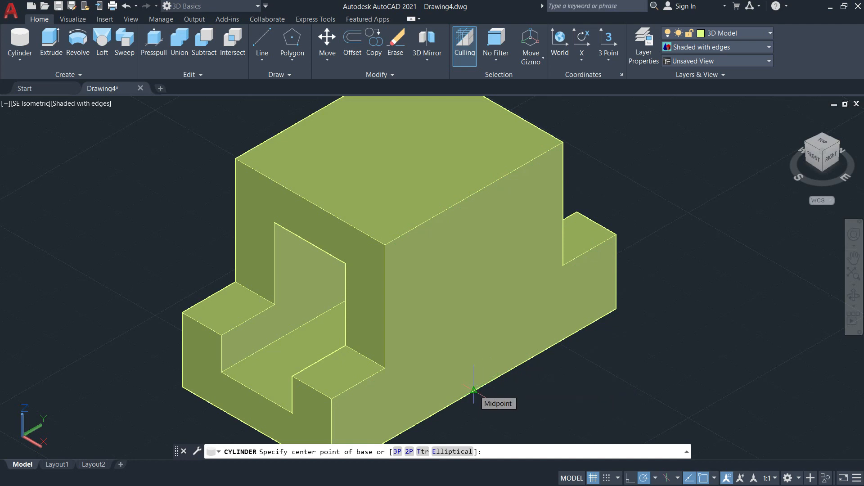
{"action": "scroll", "coordinate": [474, 389], "scroll_direction": "down", "scroll_amount": 3}
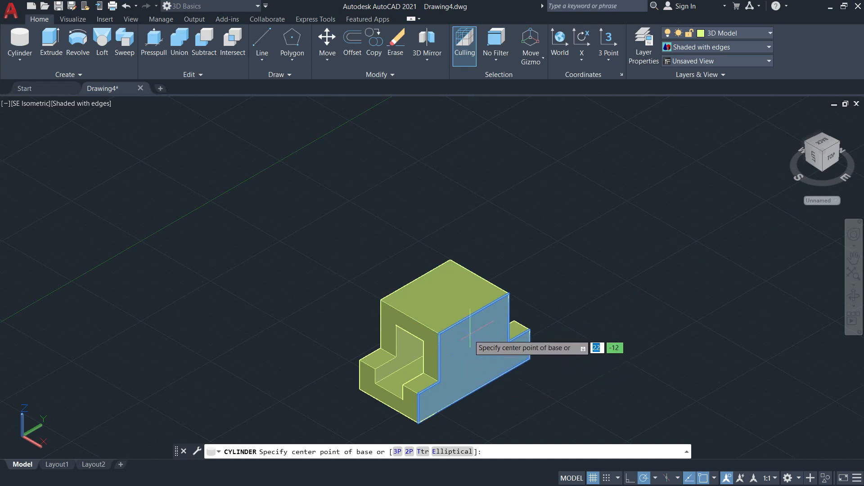
{"action": "scroll", "coordinate": [481, 401], "scroll_direction": "up", "scroll_amount": 3}
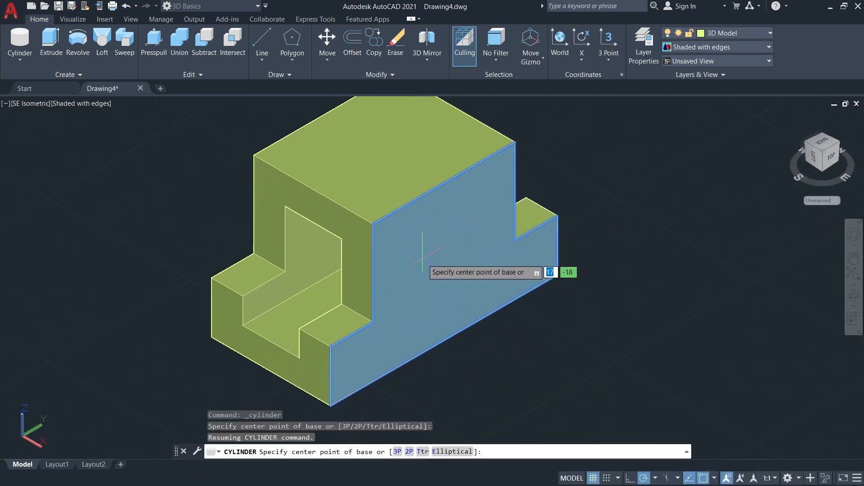
{"action": "scroll", "coordinate": [447, 342], "scroll_direction": "up", "scroll_amount": 4}
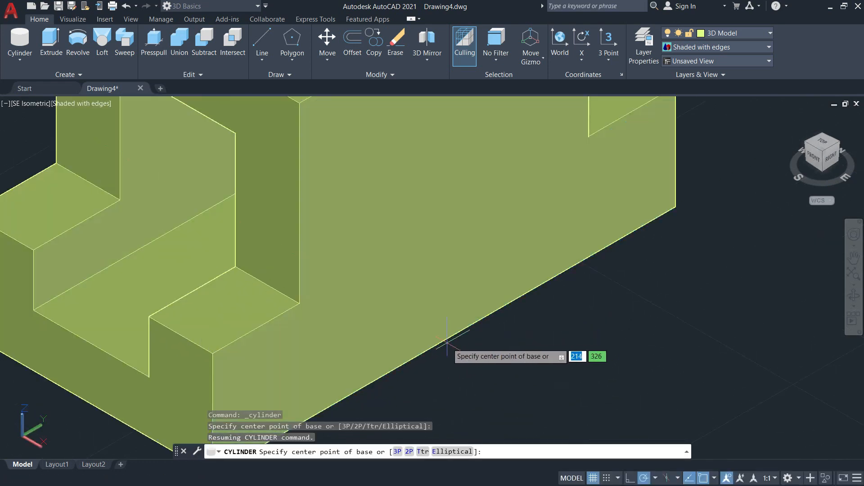
{"action": "left_click", "coordinate": [444, 340]}
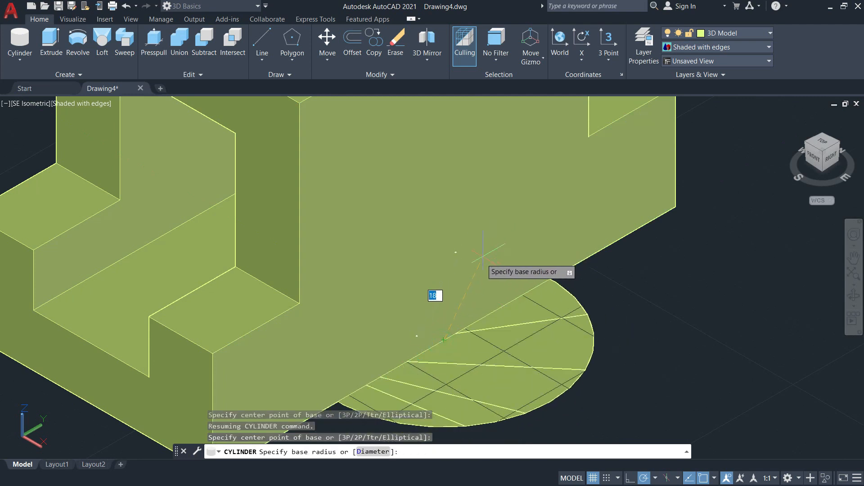
{"action": "key", "text": "Escape"}
Create a cylinder on the block's right side face, centered at its upper edge midpoint, radius 15 mm, extending 42 mm across the block.
{"action": "left_click", "coordinate": [34, 60]}
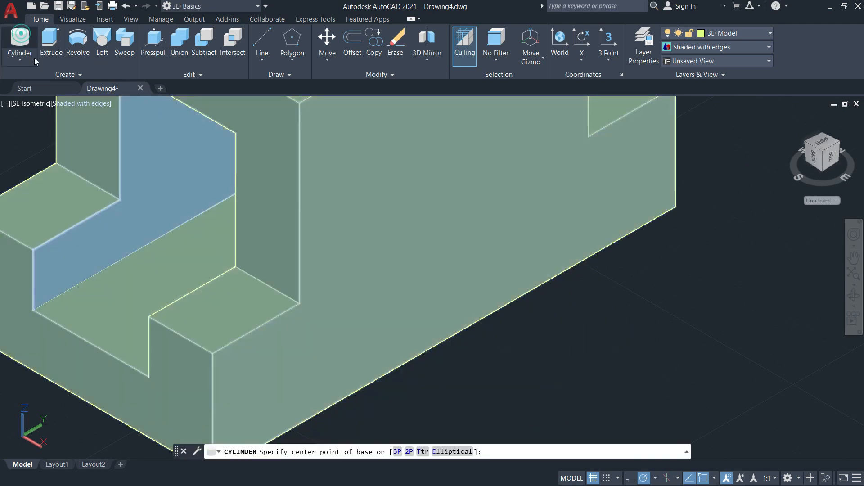
{"action": "scroll", "coordinate": [535, 378], "scroll_direction": "down", "scroll_amount": 6}
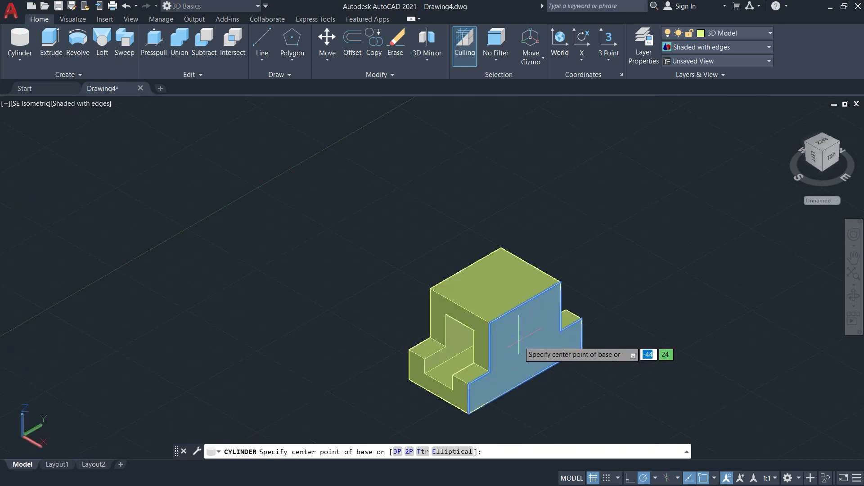
{"action": "scroll", "coordinate": [519, 353], "scroll_direction": "up", "scroll_amount": 6}
{"action": "mouse_move", "coordinate": [534, 390]}
{"action": "middle_mouse_down"}
{"action": "mouse_move", "coordinate": [520, 289]}
{"action": "mouse_move", "coordinate": [520, 381]}
{"action": "middle_mouse_up"}
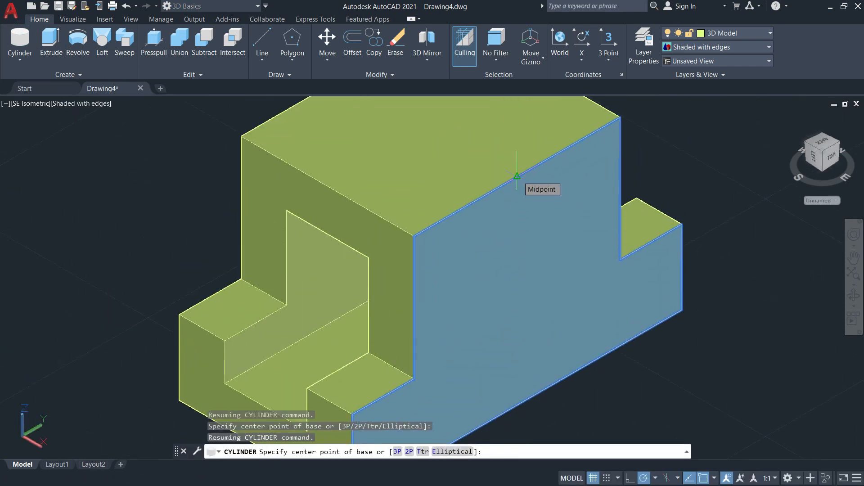
{"action": "left_click", "coordinate": [516, 177]}
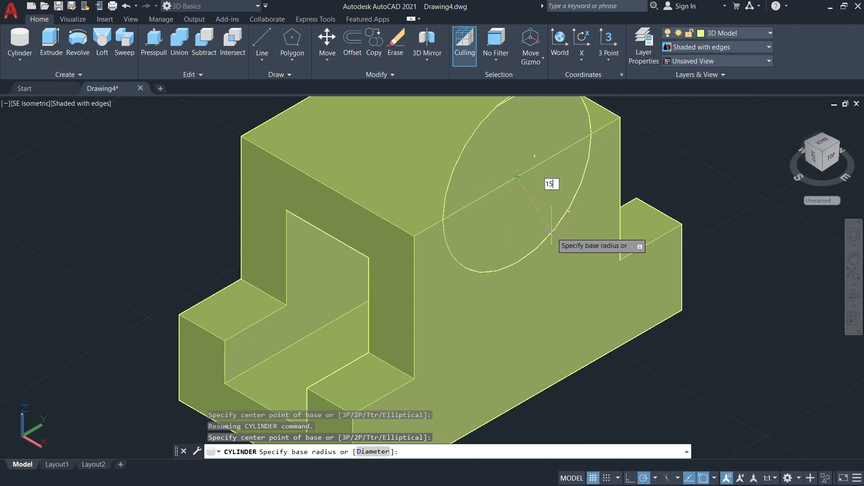
{"action": "key", "text": "Return"}
{"action": "middle_click_drag", "start_coordinate": [558, 204], "coordinate": [664, 321]}
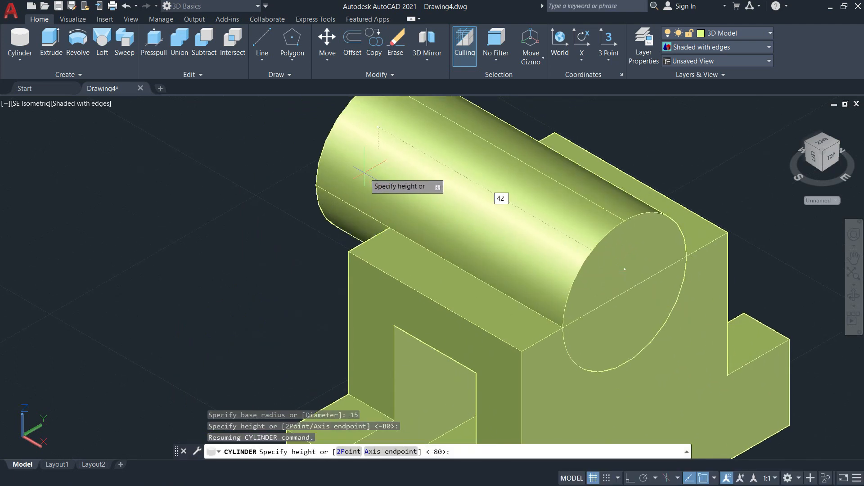
{"action": "key", "text": "Return"}
{"action": "scroll", "coordinate": [463, 108], "scroll_direction": "down", "scroll_amount": 5}
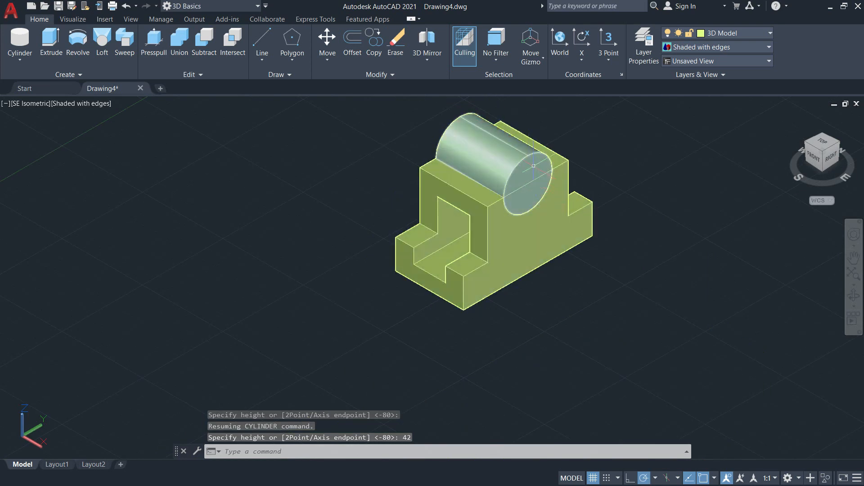
Move the horizontal cylinder 21 mm down along the Z axis with the move gizmo and deselect it.
{"action": "left_click", "coordinate": [499, 151]}
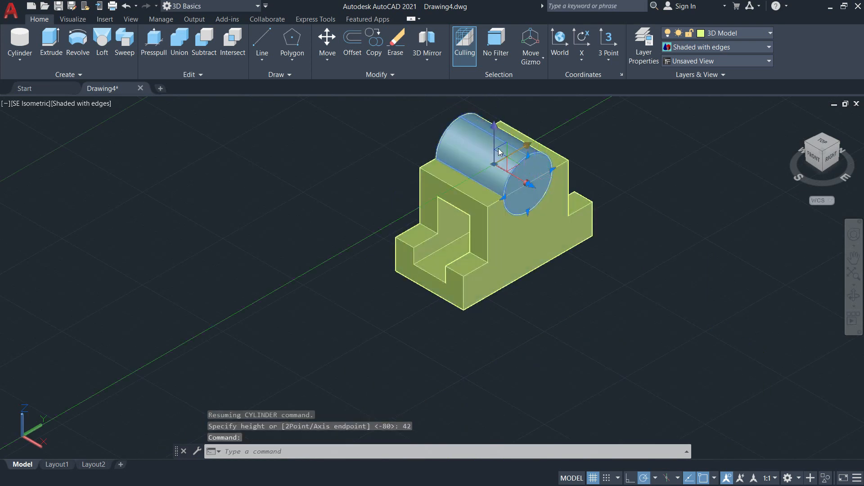
{"action": "scroll", "coordinate": [531, 187], "scroll_direction": "up", "scroll_amount": 2}
{"action": "key", "text": "Escape"}
{"action": "key", "text": "Escape"}
{"action": "left_click", "coordinate": [529, 155]}
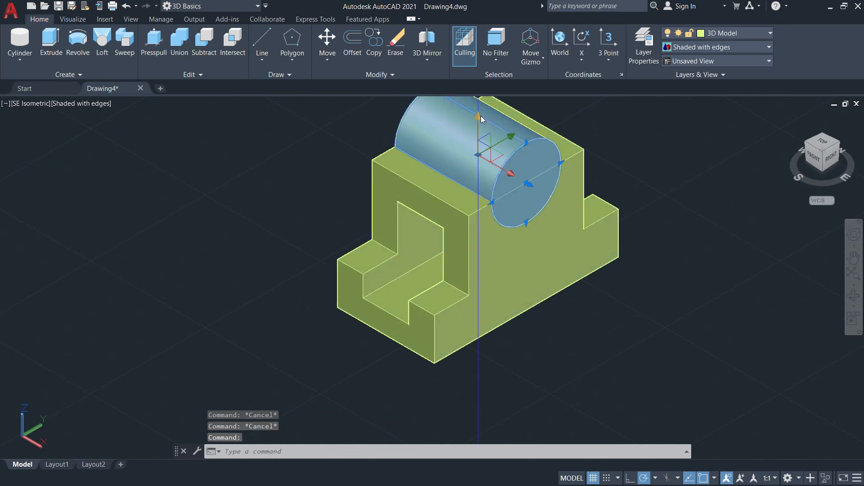
{"action": "middle_click_drag", "start_coordinate": [478, 117], "coordinate": [496, 167]}
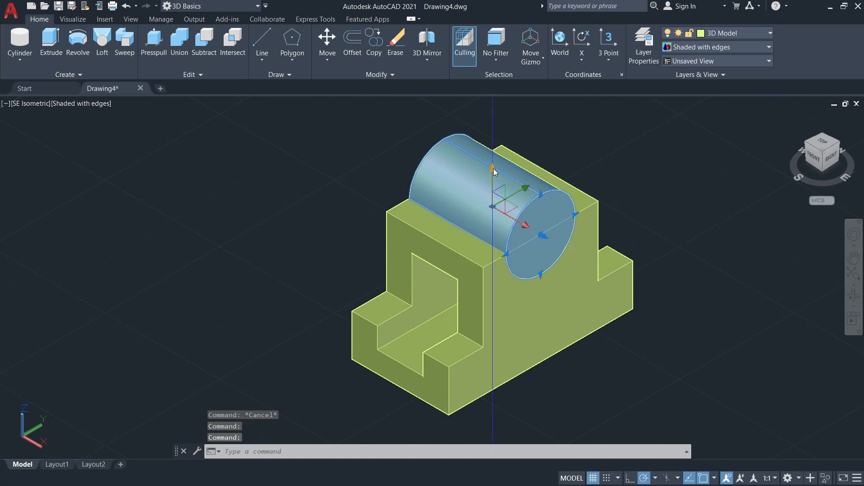
{"action": "left_click", "coordinate": [493, 170]}
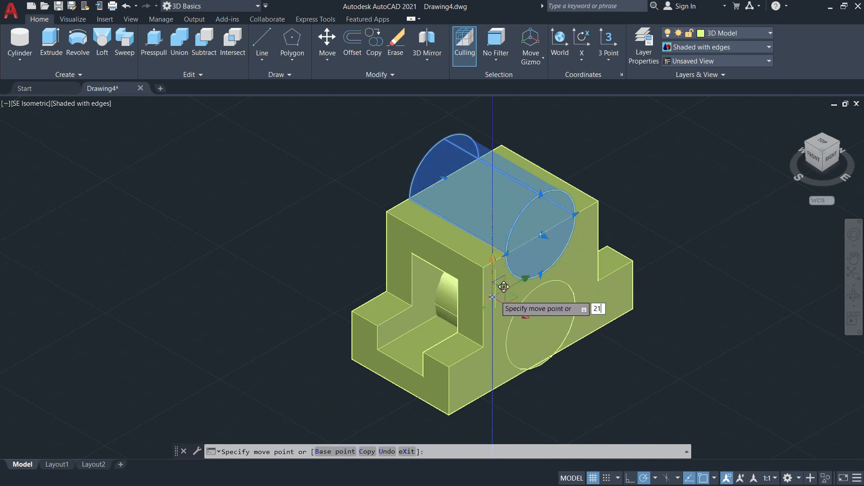
{"action": "key", "text": "Return"}
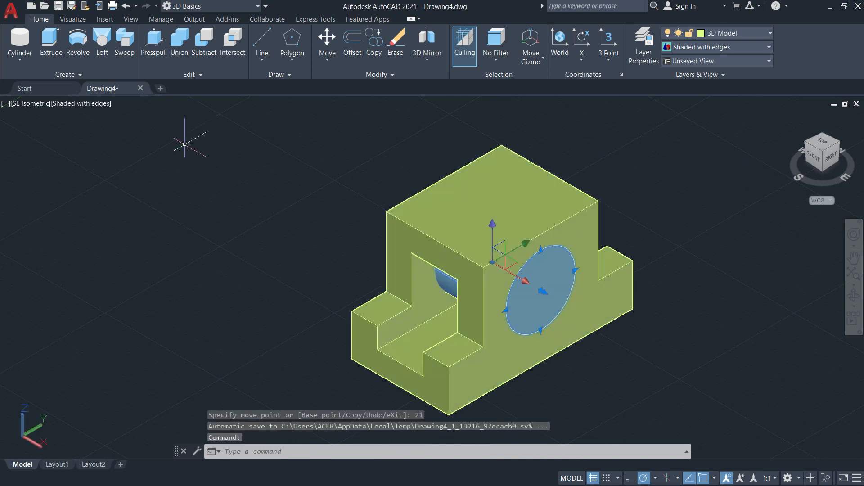
{"action": "key", "text": "Escape"}
{"action": "left_click", "coordinate": [193, 188]}
{"action": "left_click", "coordinate": [166, 177]}
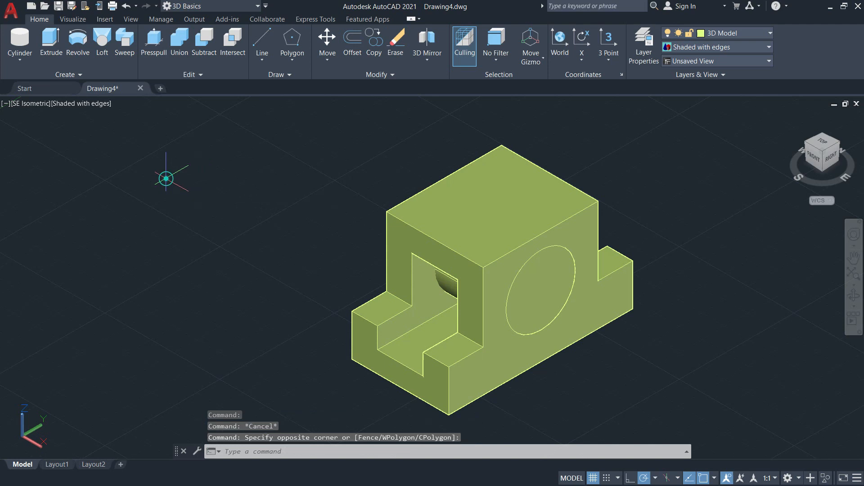
Subtract the horizontal cylinder from the stepped block to cut a round hole across its width.
{"action": "left_click", "coordinate": [198, 49]}
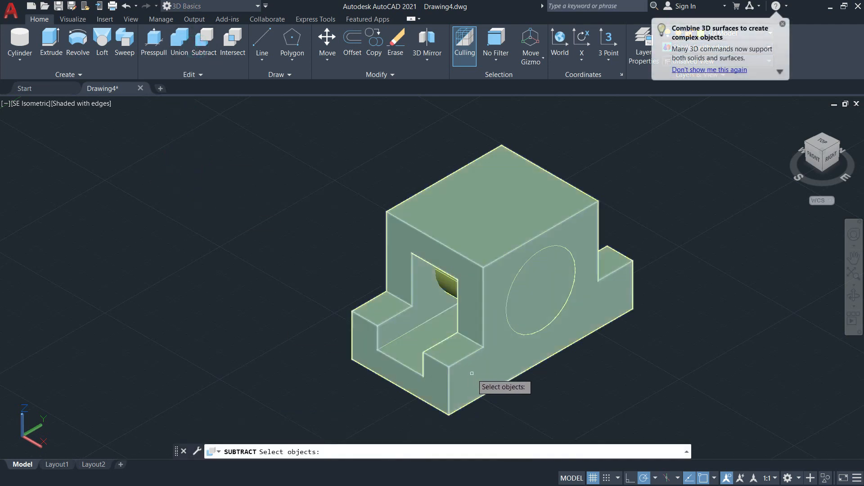
{"action": "left_click", "coordinate": [471, 375]}
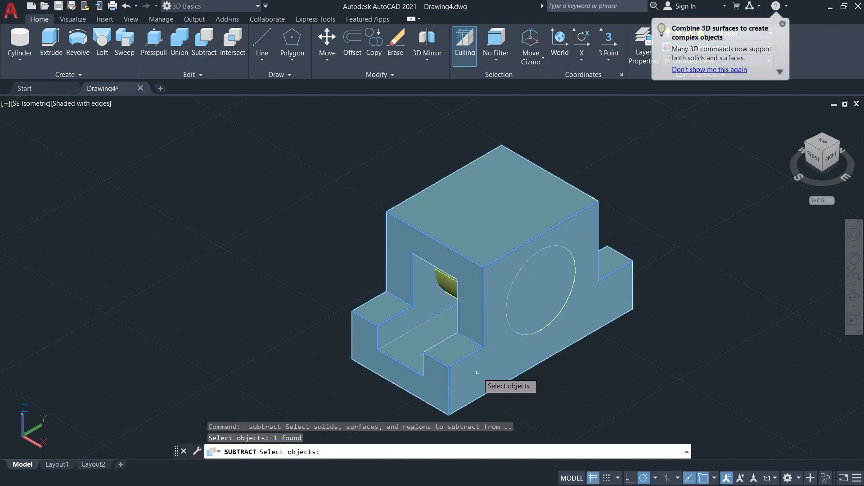
{"action": "key", "text": "Return"}
{"action": "left_click", "coordinate": [445, 285]}
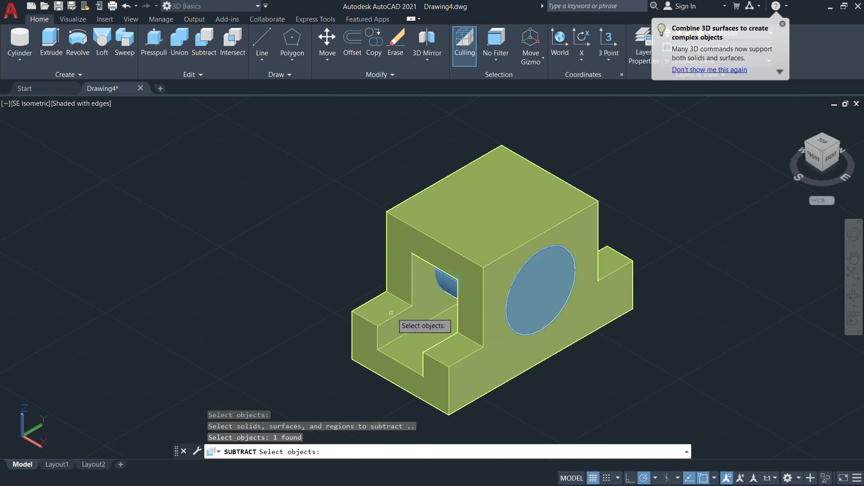
{"action": "key", "text": "Return"}
{"action": "scroll", "coordinate": [292, 176], "scroll_direction": "up", "scroll_amount": 1}
{"action": "middle_click_drag", "start_coordinate": [281, 184], "coordinate": [150, 147]}
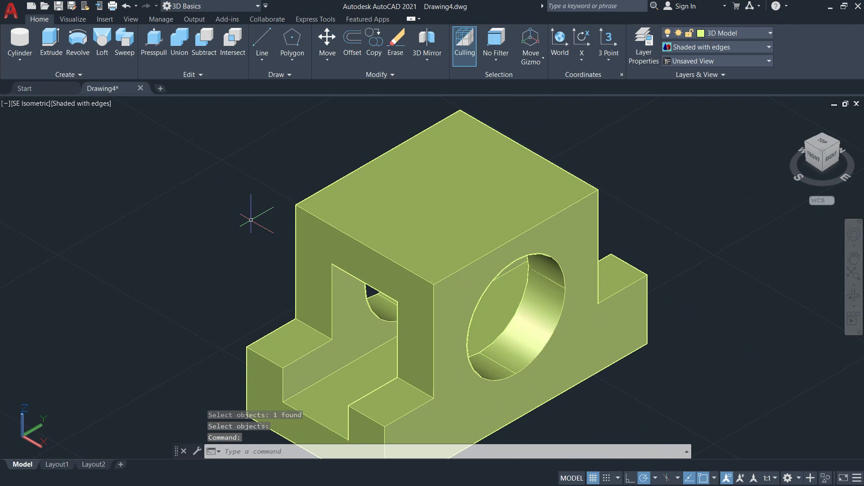
{"action": "key", "text": "Escape"}
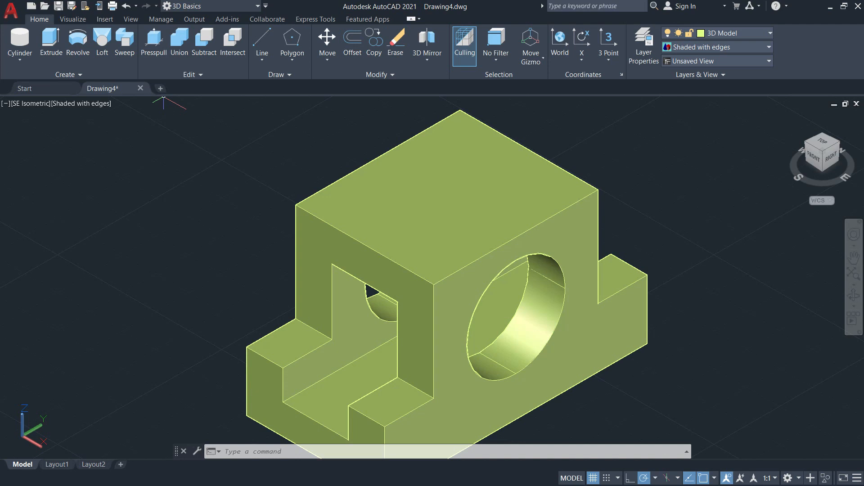
Create a vertical cylinder centered at the midpoint of the top face's left long-side edge, radius 7 mm, extending 9 mm down.
{"action": "mouse_move", "coordinate": [316, 254]}
{"action": "middle_mouse_down"}
{"action": "mouse_move", "coordinate": [440, 163]}
{"action": "mouse_move", "coordinate": [318, 243]}
{"action": "middle_mouse_up"}
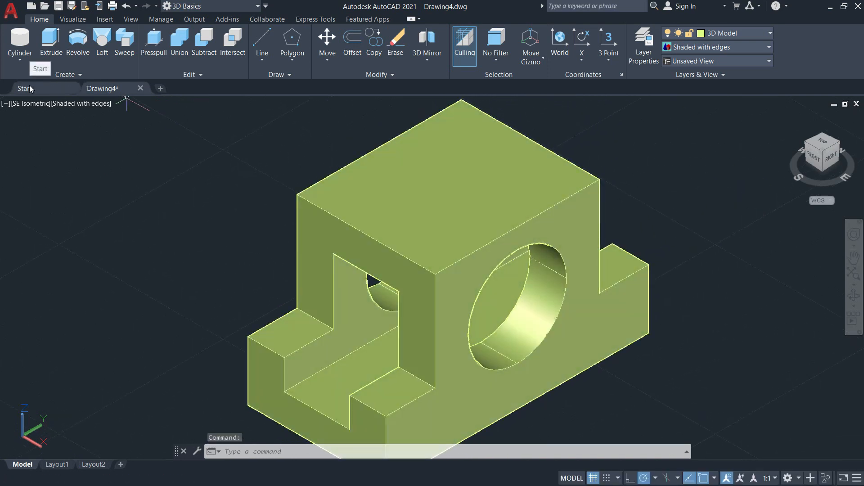
{"action": "left_click", "coordinate": [19, 41]}
{"action": "middle_click_drag", "start_coordinate": [434, 207], "coordinate": [422, 269]}
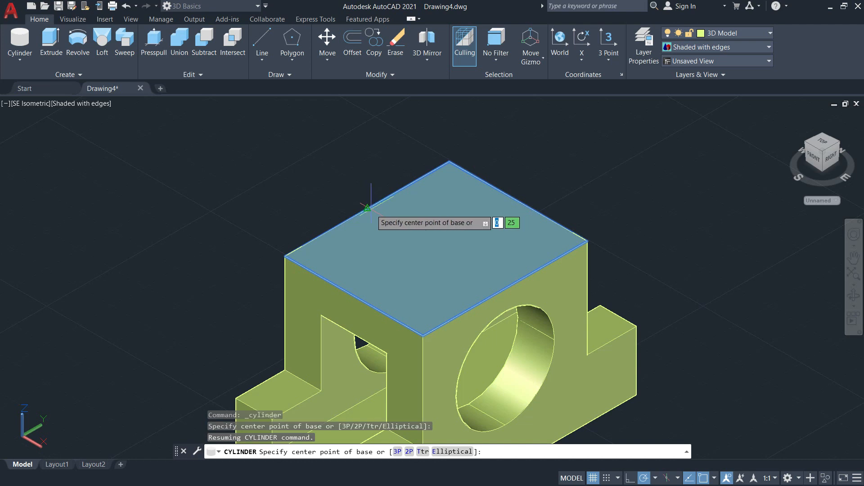
{"action": "left_click", "coordinate": [368, 208]}
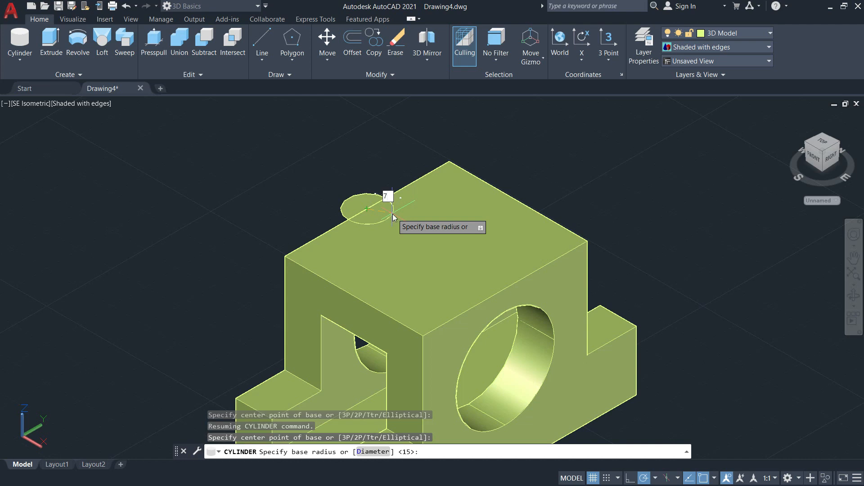
{"action": "key", "text": "Return"}
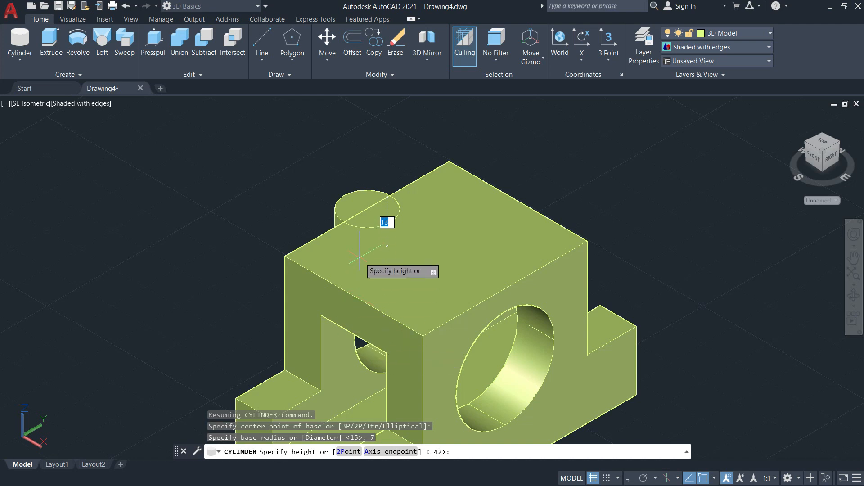
{"action": "key", "text": "Return"}
{"action": "middle_click_drag", "start_coordinate": [415, 265], "coordinate": [444, 221]}
Move the small vertical cylinder 21 mm along the X axis to the middle of the top face.
{"action": "left_click", "coordinate": [410, 175]}
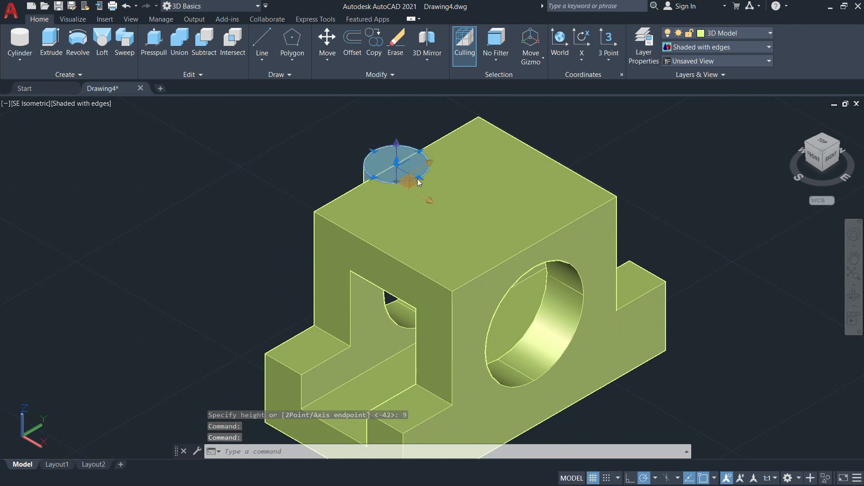
{"action": "left_click", "coordinate": [429, 202]}
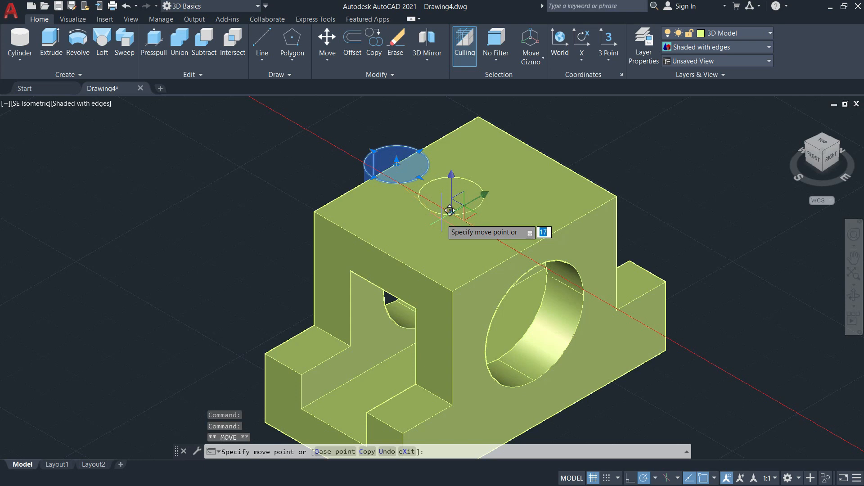
{"action": "type", "text": "21"}
{"action": "key", "text": "Return"}
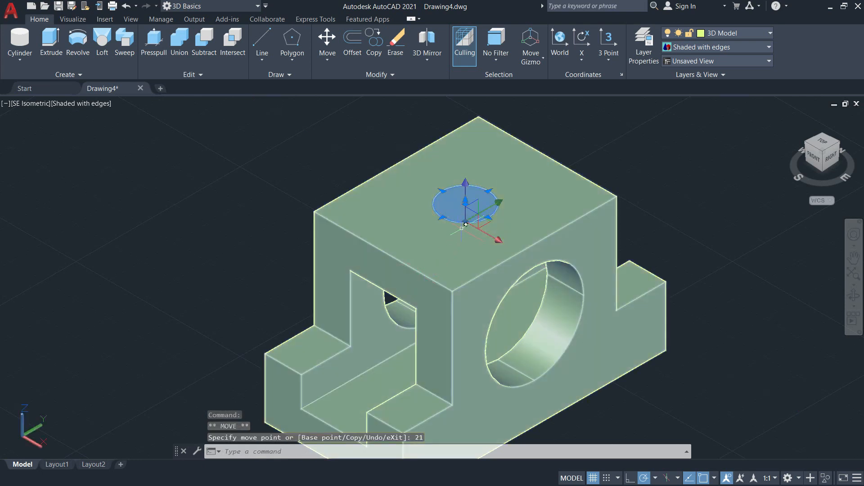
Examine the small cylinder's position in the roof of the passage from below and from other angles.
{"action": "middle_click_drag", "start_coordinate": [452, 244], "coordinate": [513, 192], "text": "shift"}
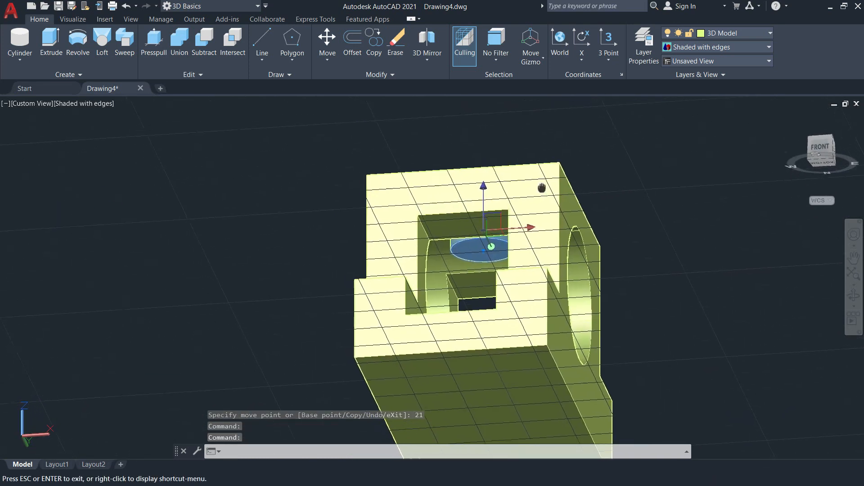
{"action": "middle_click_drag", "start_coordinate": [513, 191], "coordinate": [536, 207], "text": "shift"}
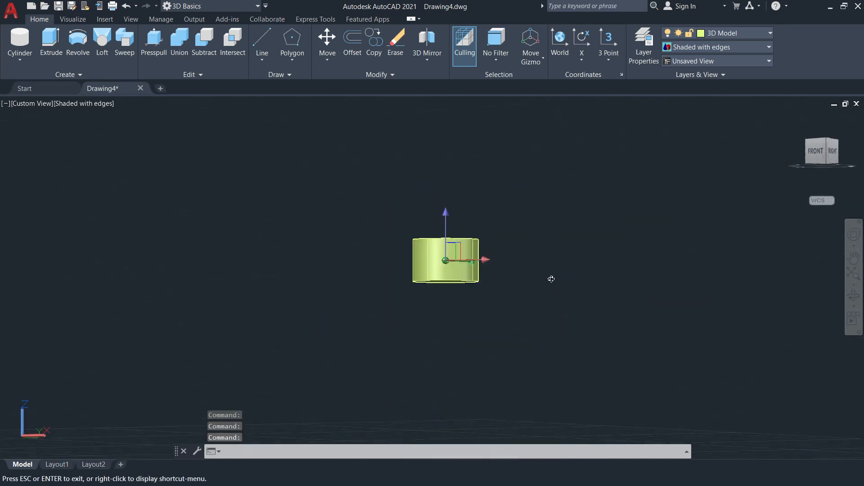
{"action": "middle_click_drag", "start_coordinate": [552, 279], "coordinate": [519, 319], "text": "shift"}
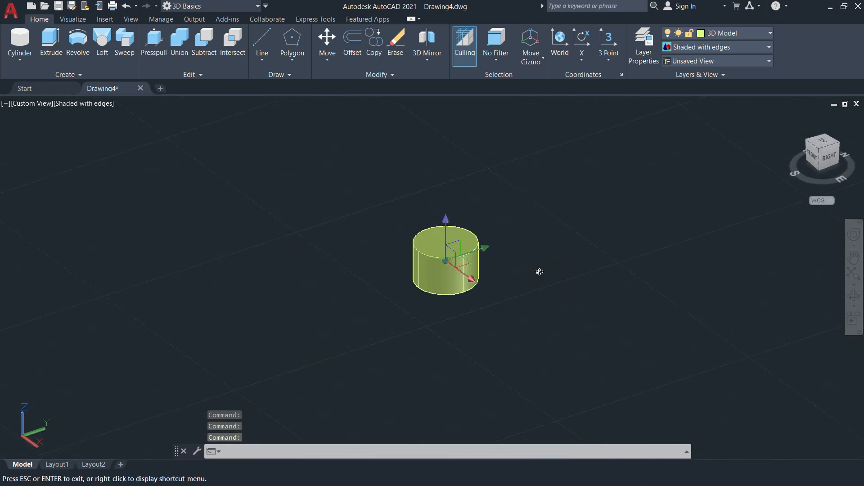
{"action": "middle_click_drag", "start_coordinate": [539, 270], "coordinate": [530, 276], "text": "shift"}
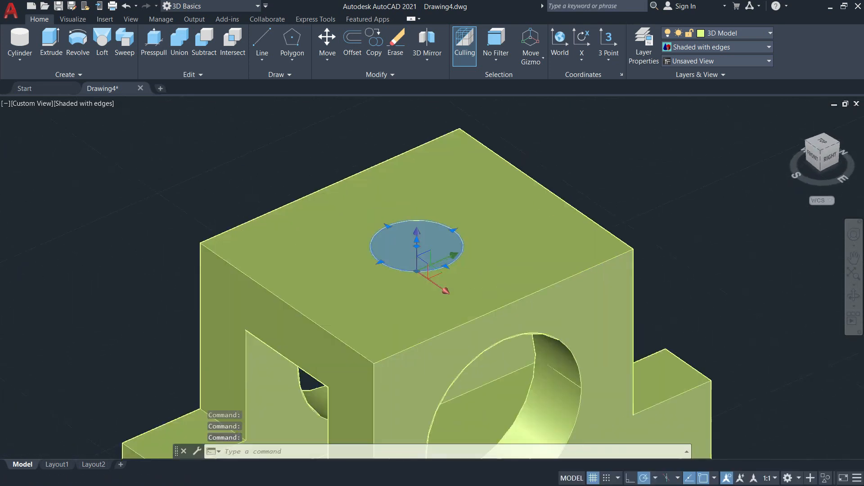
{"action": "scroll", "coordinate": [531, 275], "scroll_direction": "down", "scroll_amount": 5}
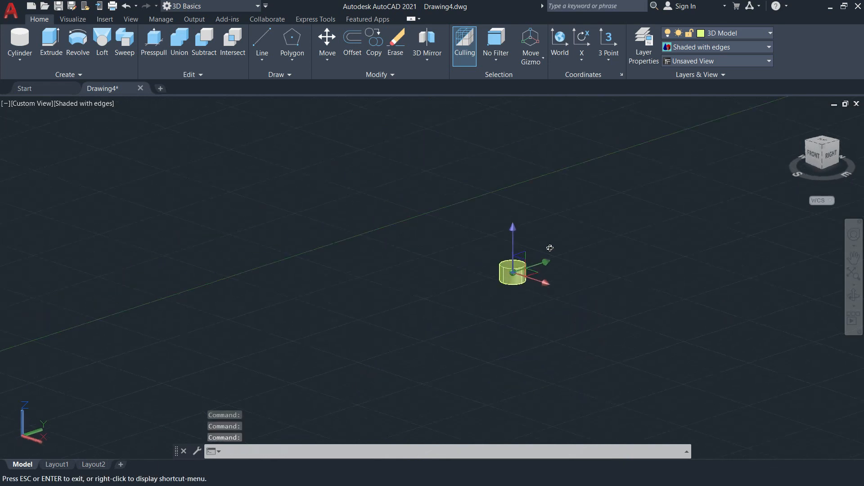
{"action": "middle_click_drag", "start_coordinate": [549, 245], "coordinate": [563, 227], "text": "shift"}
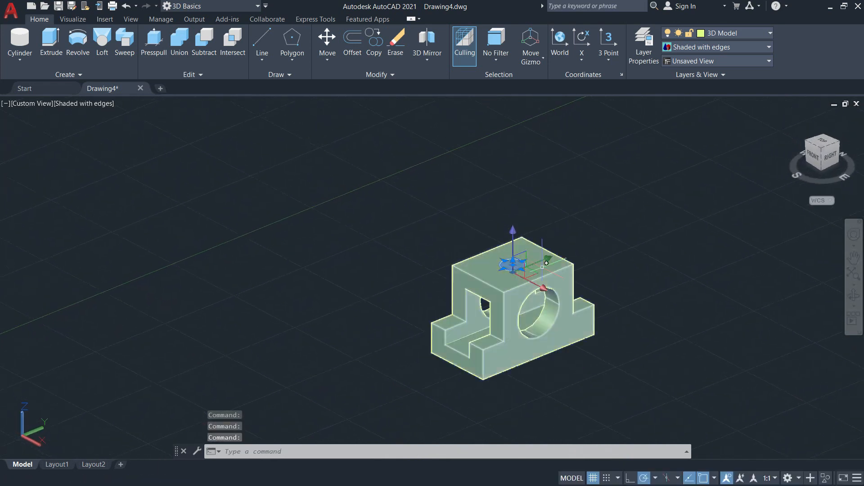
Subtract the small vertical cylinder from the stepped block to cut a round hole through the middle of its top face.
{"action": "key", "text": "Escape"}
{"action": "key", "text": "Escape"}
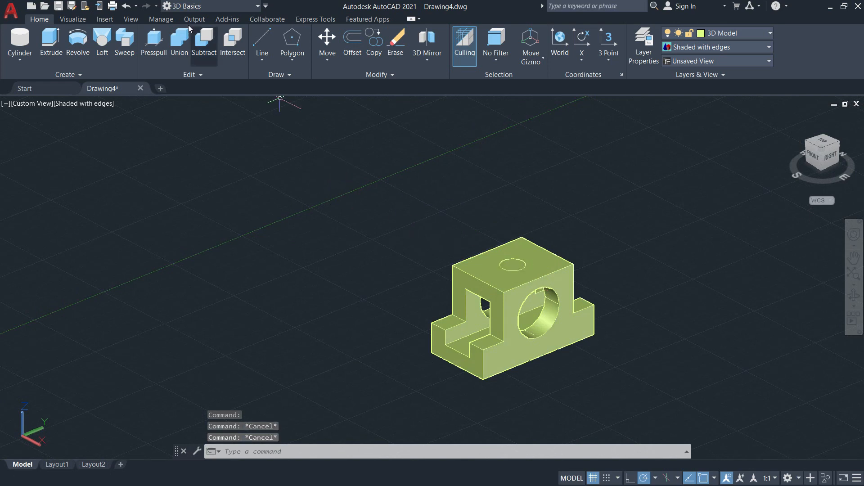
{"action": "left_click", "coordinate": [198, 46]}
{"action": "scroll", "coordinate": [463, 278], "scroll_direction": "down", "scroll_amount": 7}
{"action": "scroll", "coordinate": [469, 281], "scroll_direction": "up", "scroll_amount": 9}
{"action": "left_click", "coordinate": [492, 293]}
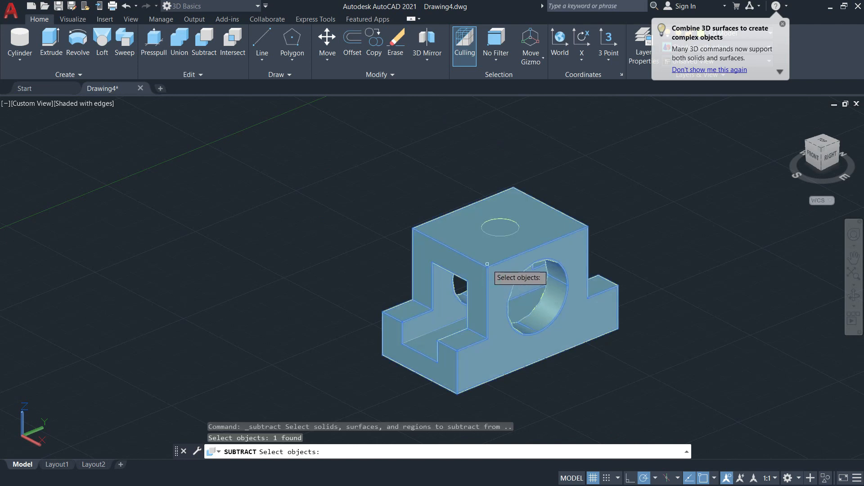
{"action": "scroll", "coordinate": [491, 270], "scroll_direction": "up", "scroll_amount": 5}
{"action": "key", "text": "Return"}
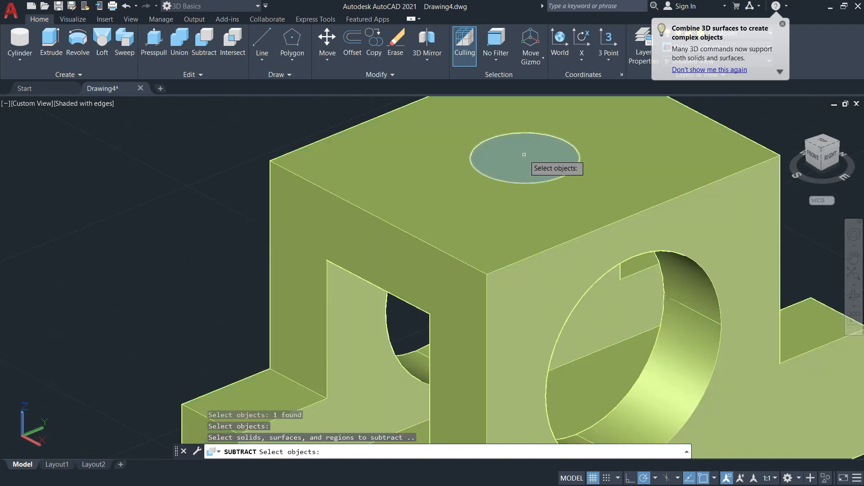
{"action": "left_click", "coordinate": [524, 154]}
{"action": "key", "text": "Return"}
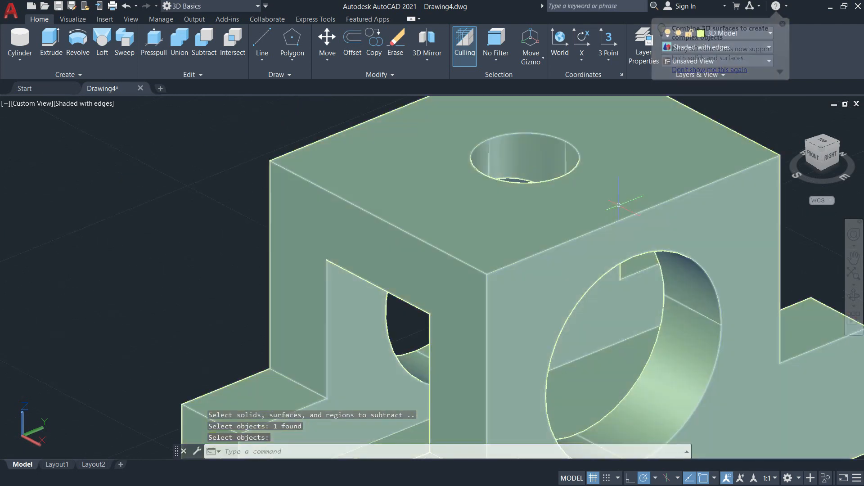
Set the model to the SE Isometric view and save the drawing in Documents, named with the author's full name followed by _3DModel.
{"action": "middle_click_drag", "start_coordinate": [501, 290], "coordinate": [458, 275], "text": "shift"}
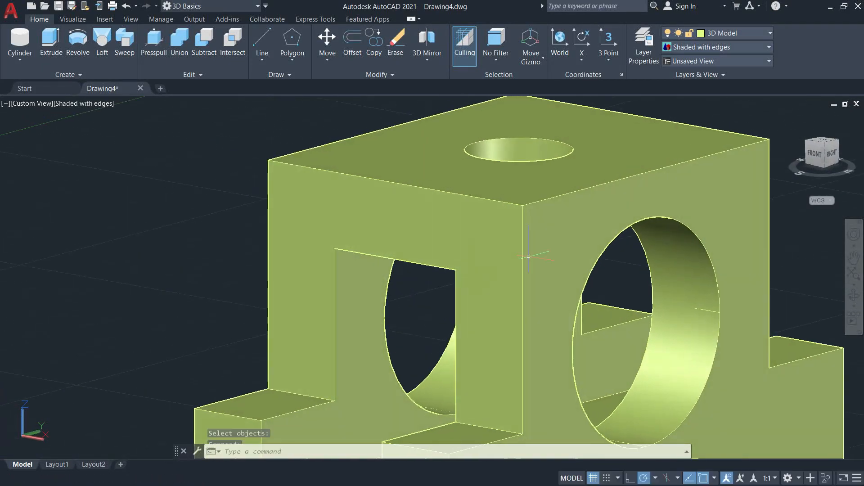
{"action": "left_click", "coordinate": [825, 145]}
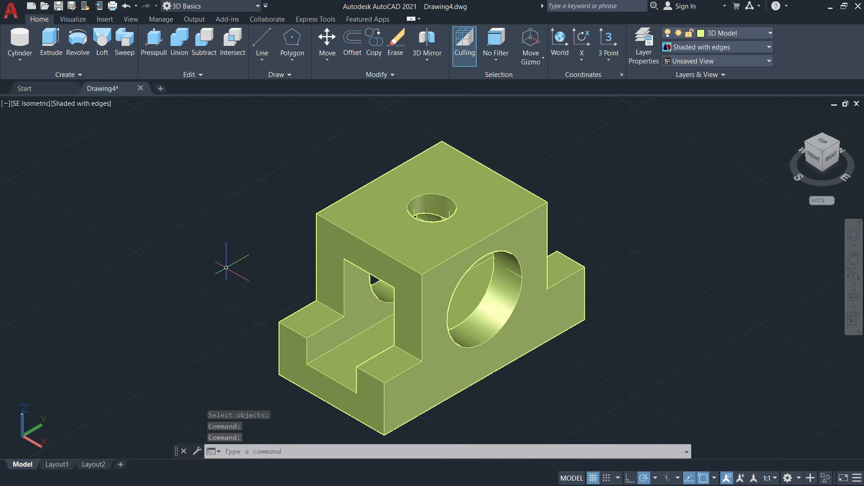
{"action": "key", "text": "ctrl+s"}
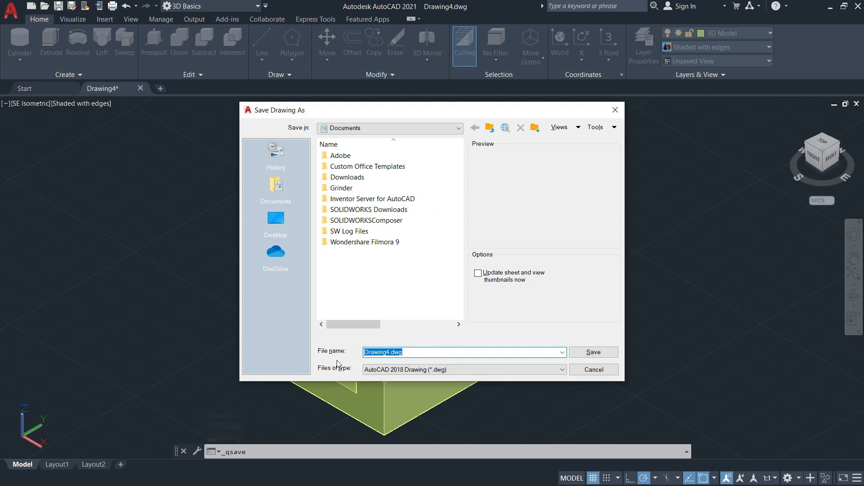
{"action": "type", "text": "YununJoseph_3DModel"}
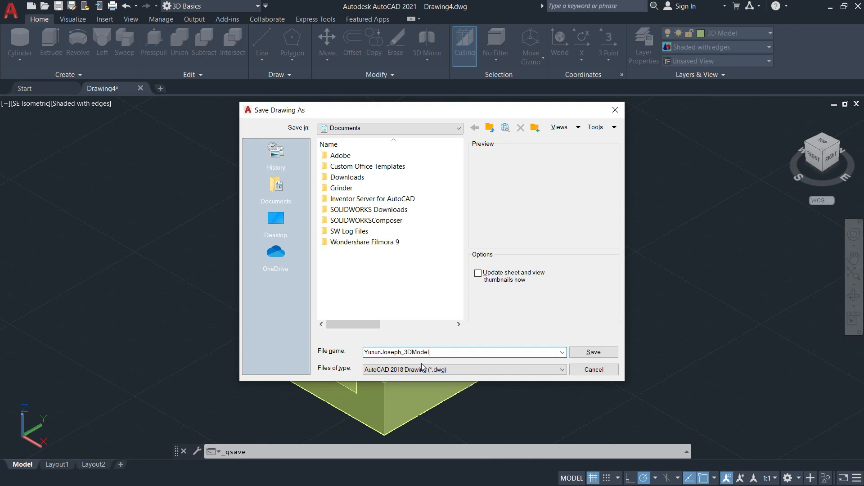
{"action": "left_click", "coordinate": [591, 354]}
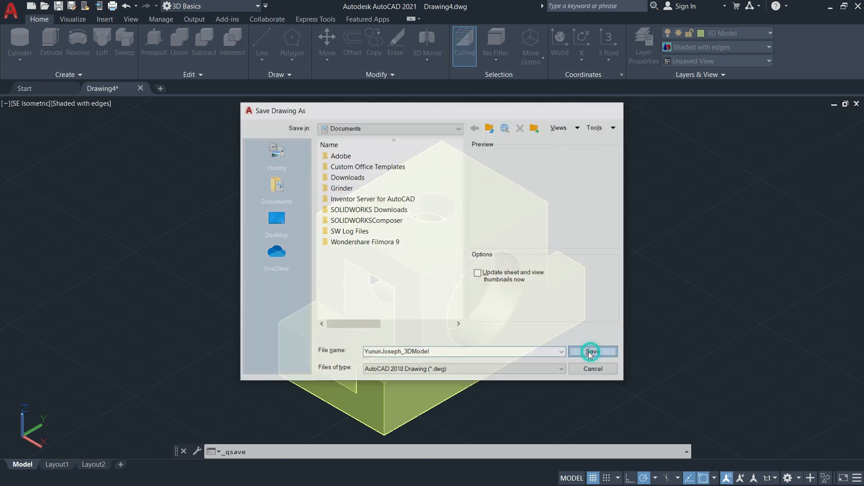